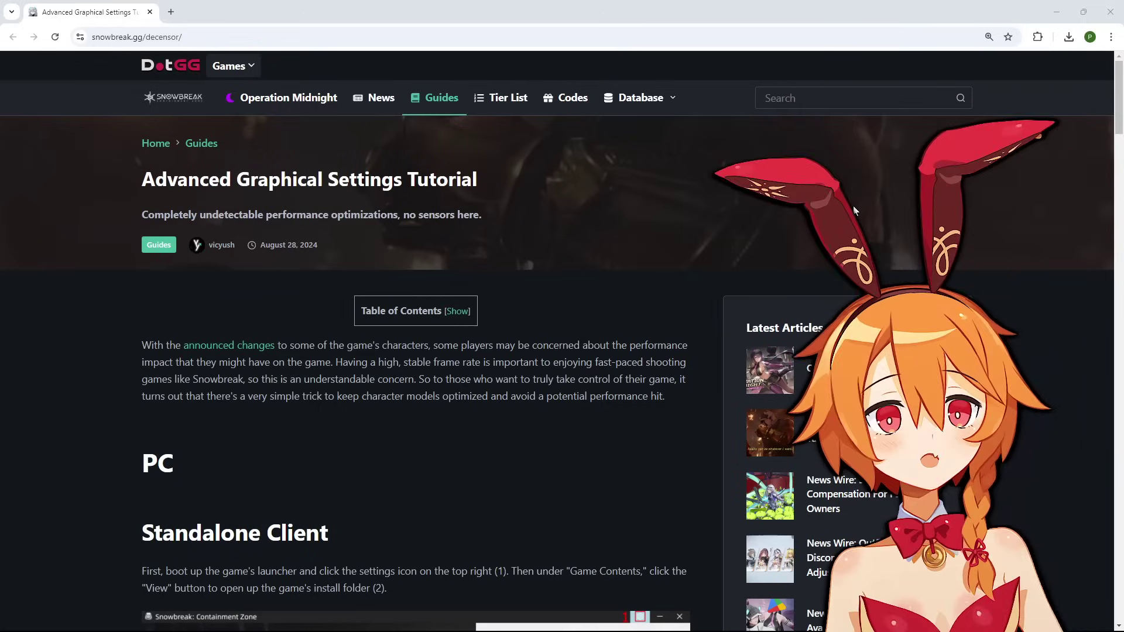
pyautogui.scroll(-2, 662, 322)
pyautogui.scroll(-3, 662, 323)
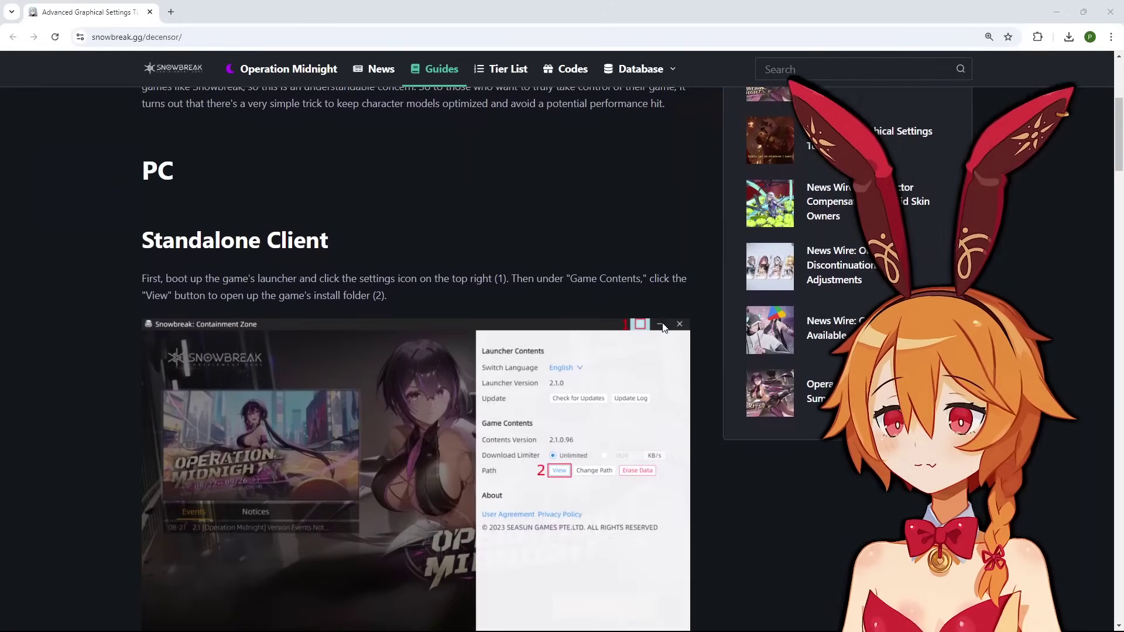
pyautogui.scroll(-1, 665, 328)
pyautogui.scroll(-1, 664, 328)
pyautogui.scroll(1, 663, 326)
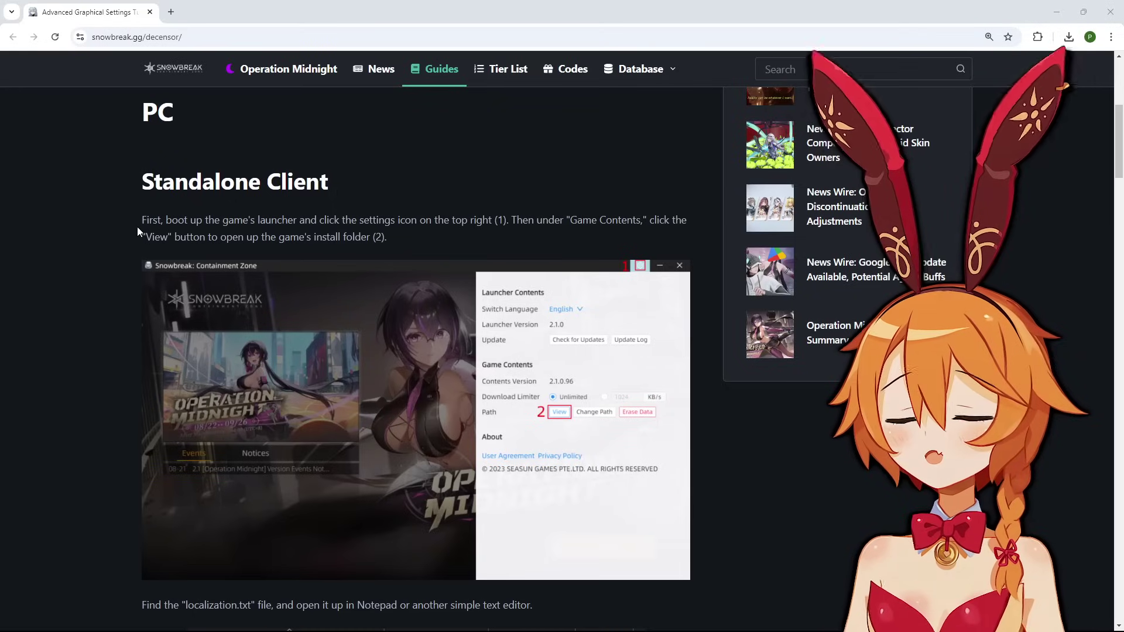
pyautogui.scroll(-1, 145, 225)
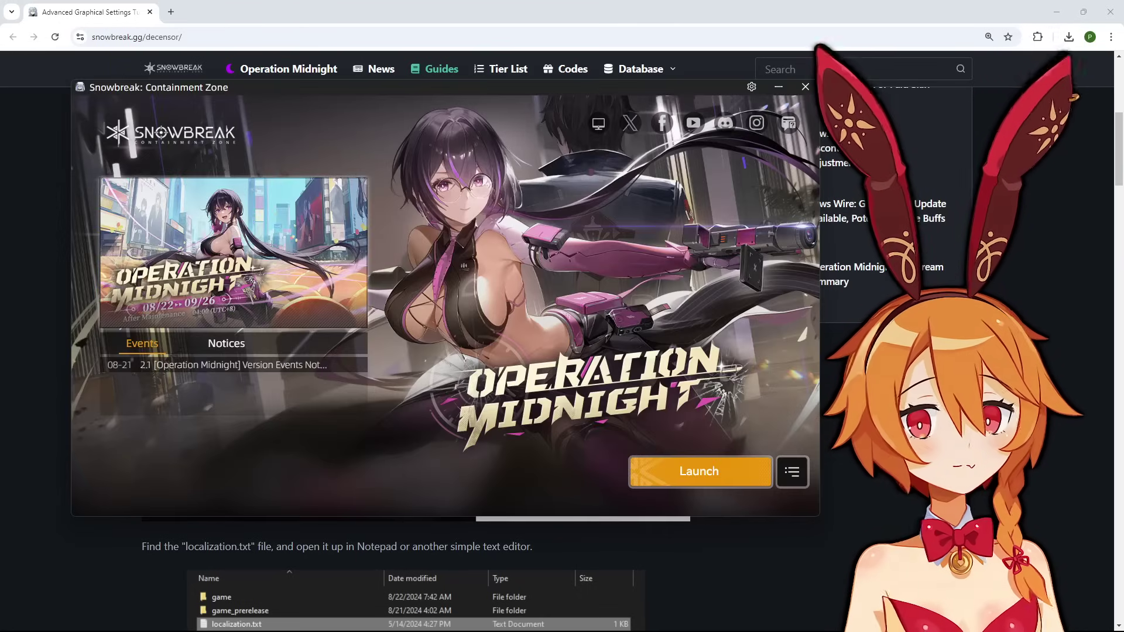
# Step: Open the game's Installation Path from the launcher menu next to Launch
pyautogui.click(793, 470)
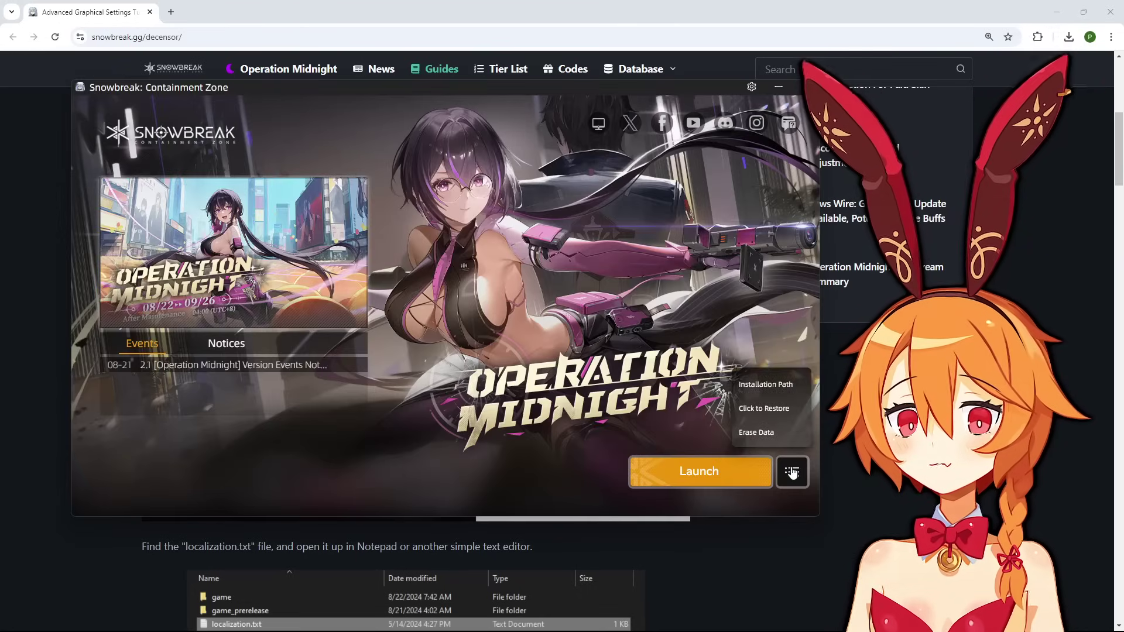
pyautogui.click(783, 386)
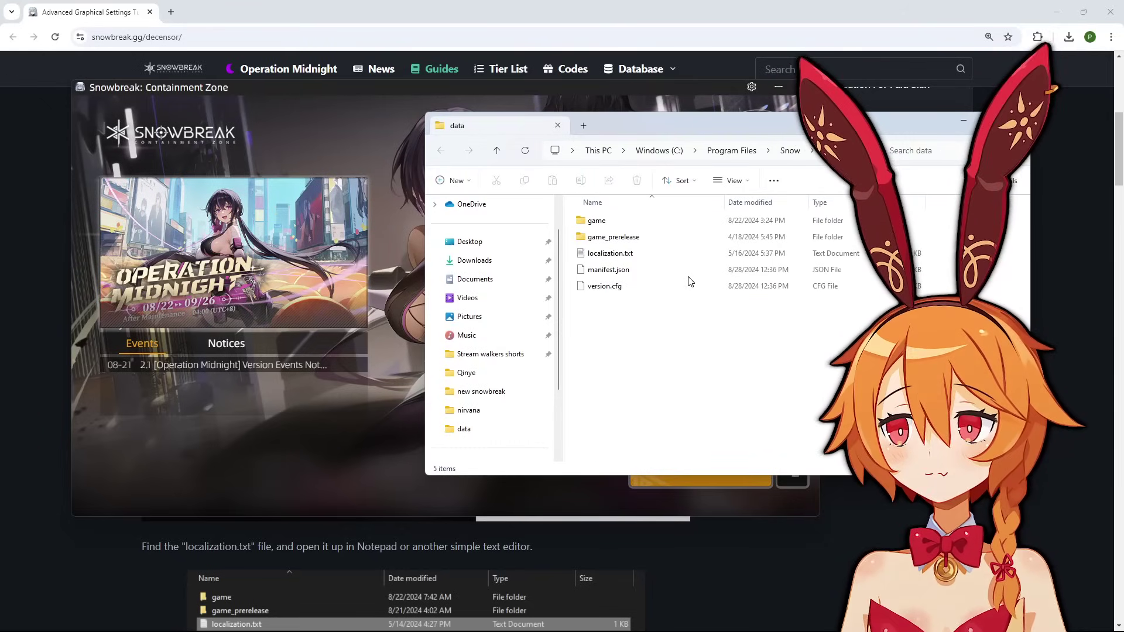
# Step: Open the standalone localization.txt and change its value from 0 to 1
pyautogui.doubleClick(659, 256)
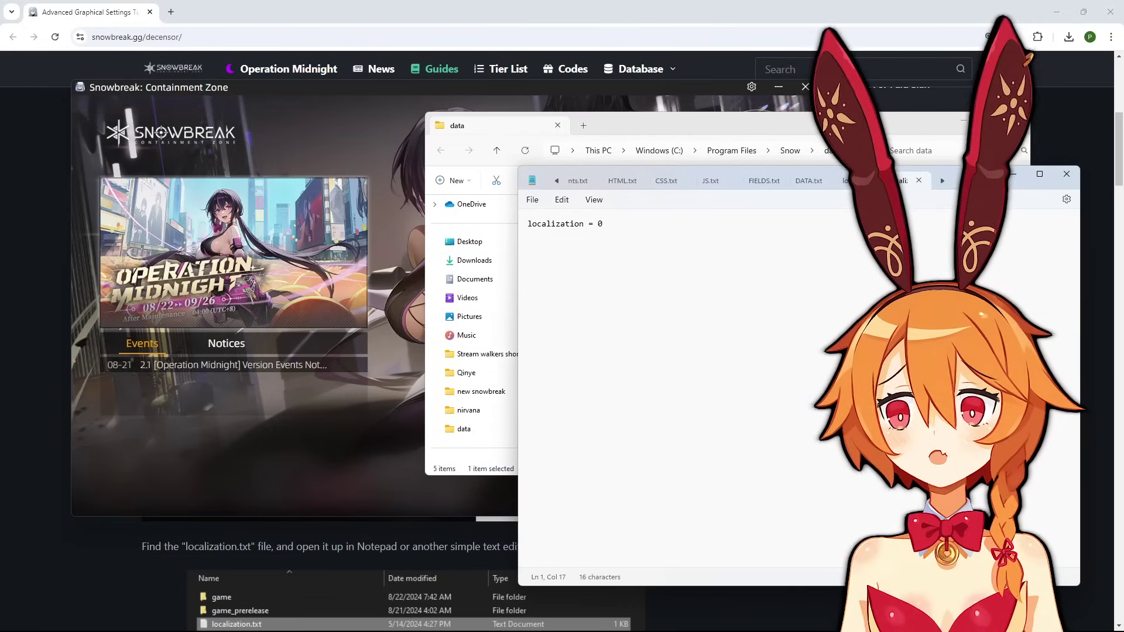
pyautogui.press('BackSpace')
pyautogui.write('1')
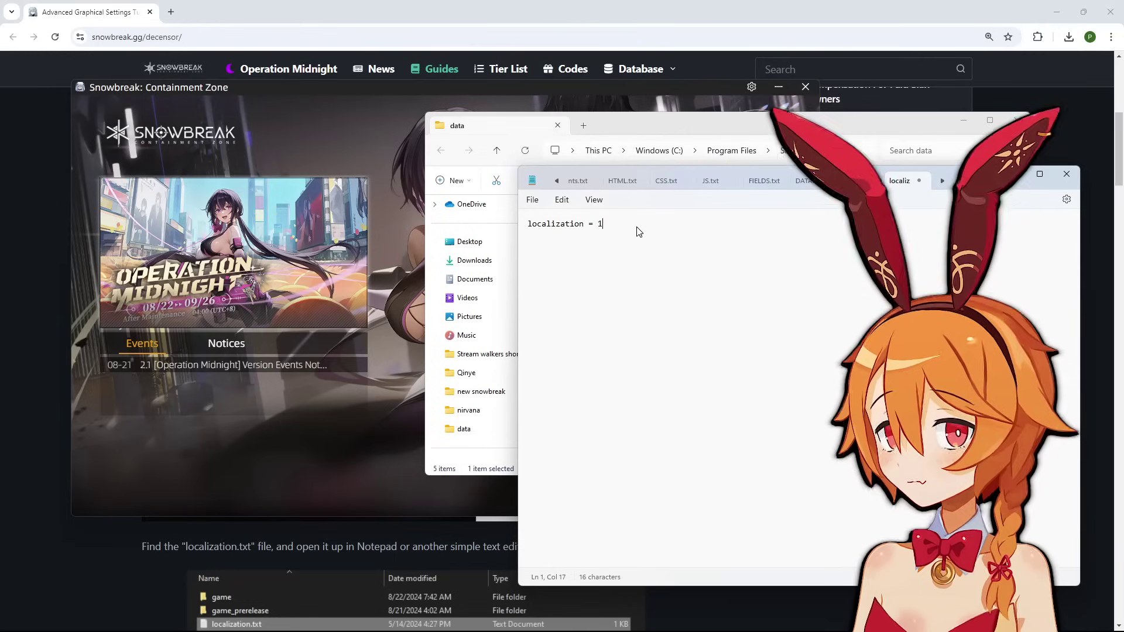
# Step: Return to the data folder and select localization.txt
pyautogui.click(994, 185)
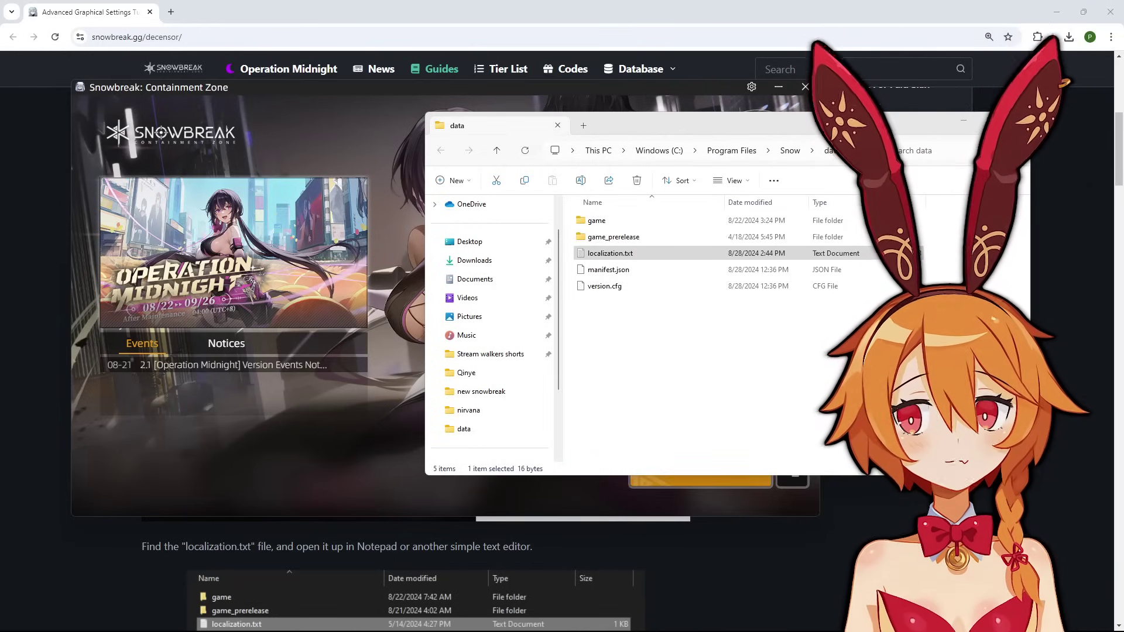
pyautogui.click(738, 259)
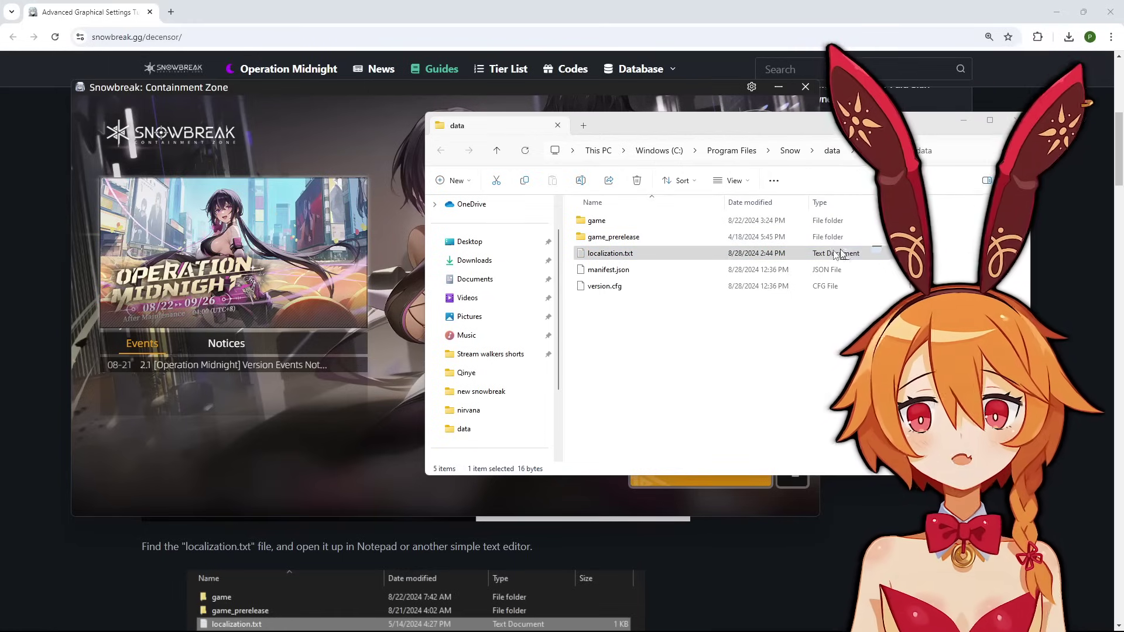
pyautogui.click(658, 257)
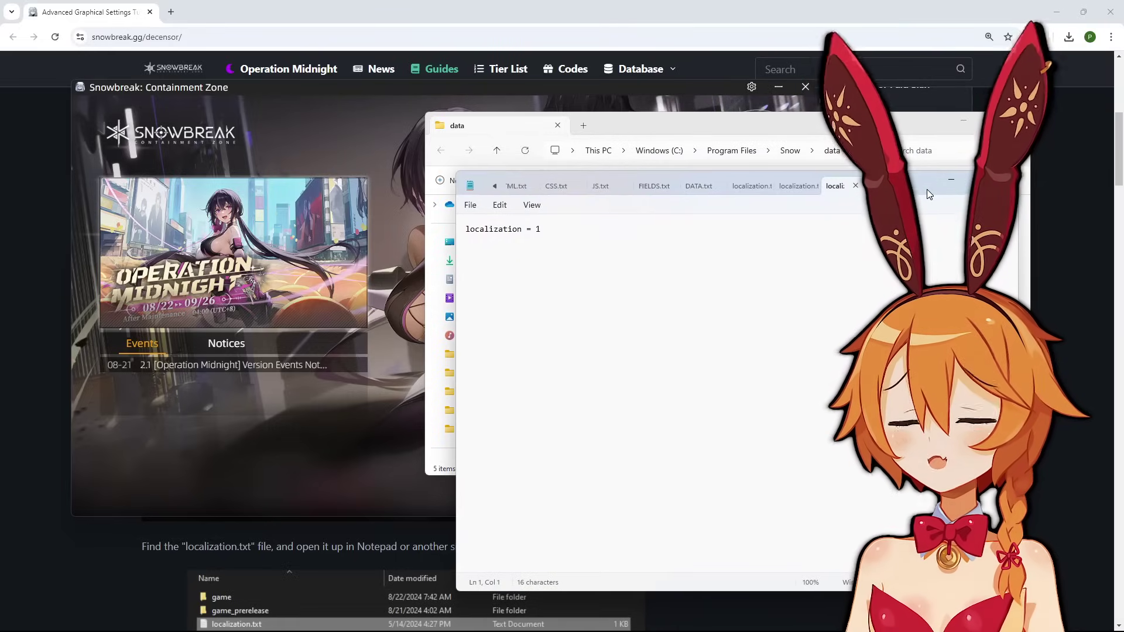
# Step: Close the edited file and right-click localization.txt, now modified 2:44 PM
pyautogui.click(951, 179)
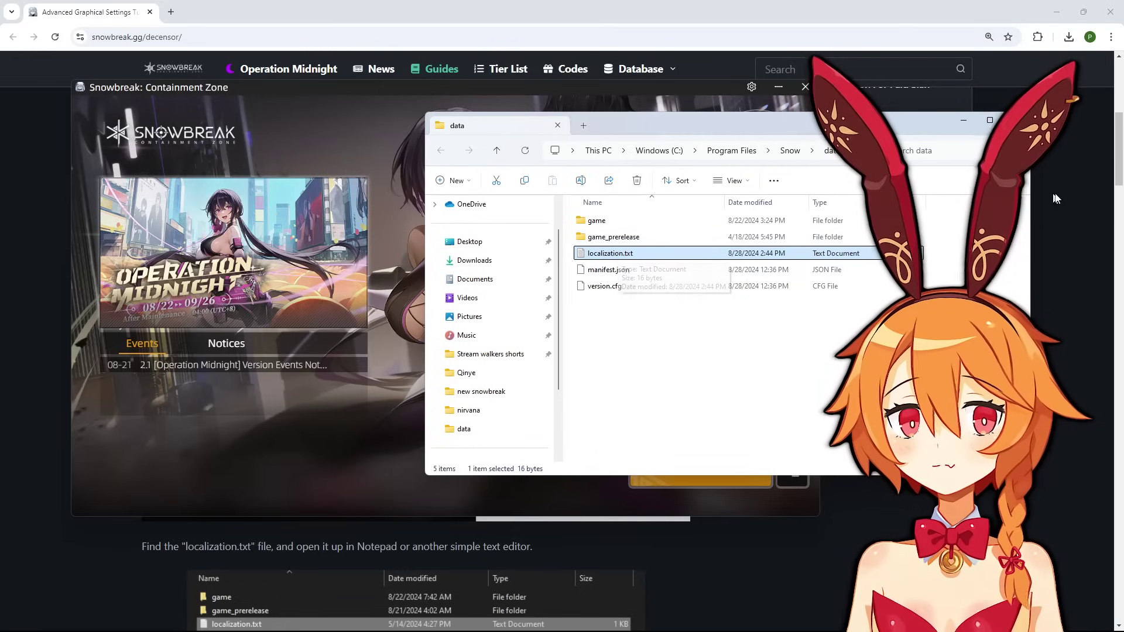
pyautogui.rightClick(656, 254)
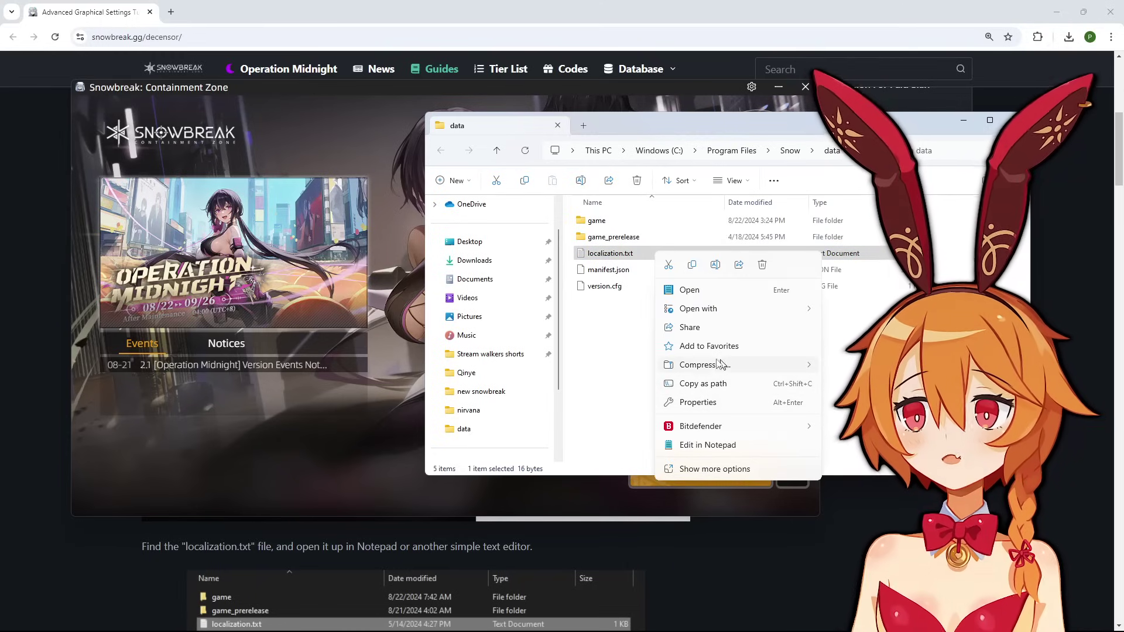
# Step: Scroll the Snowbreak.gg guide down to its Steam section
pyautogui.scroll(-5, 543, 308)
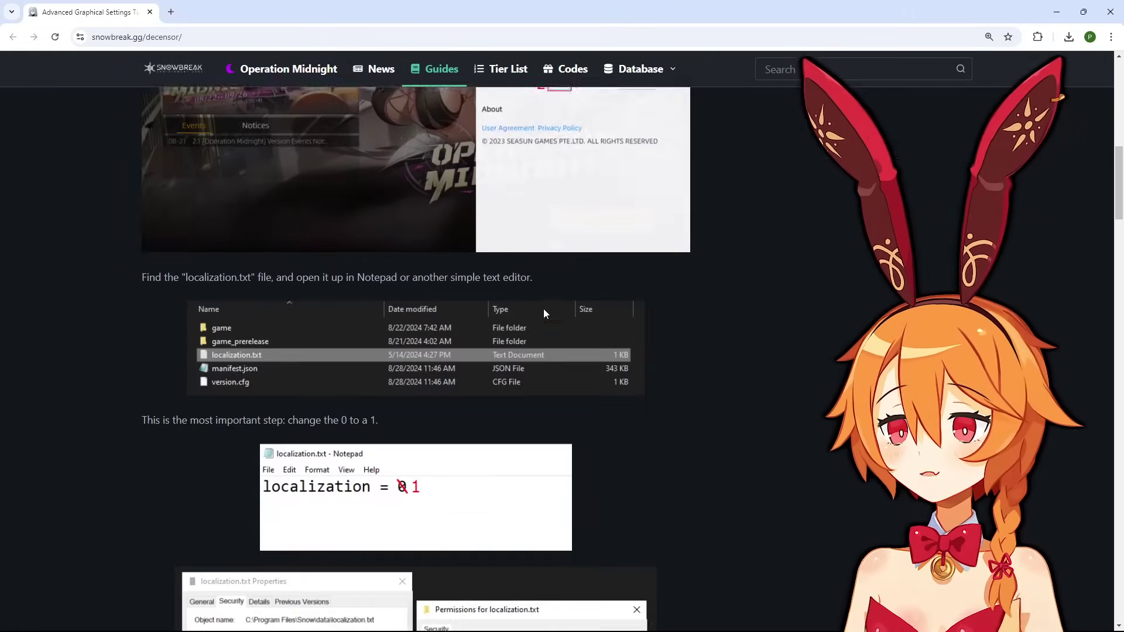
pyautogui.scroll(-1, 543, 351)
pyautogui.scroll(-4, 543, 350)
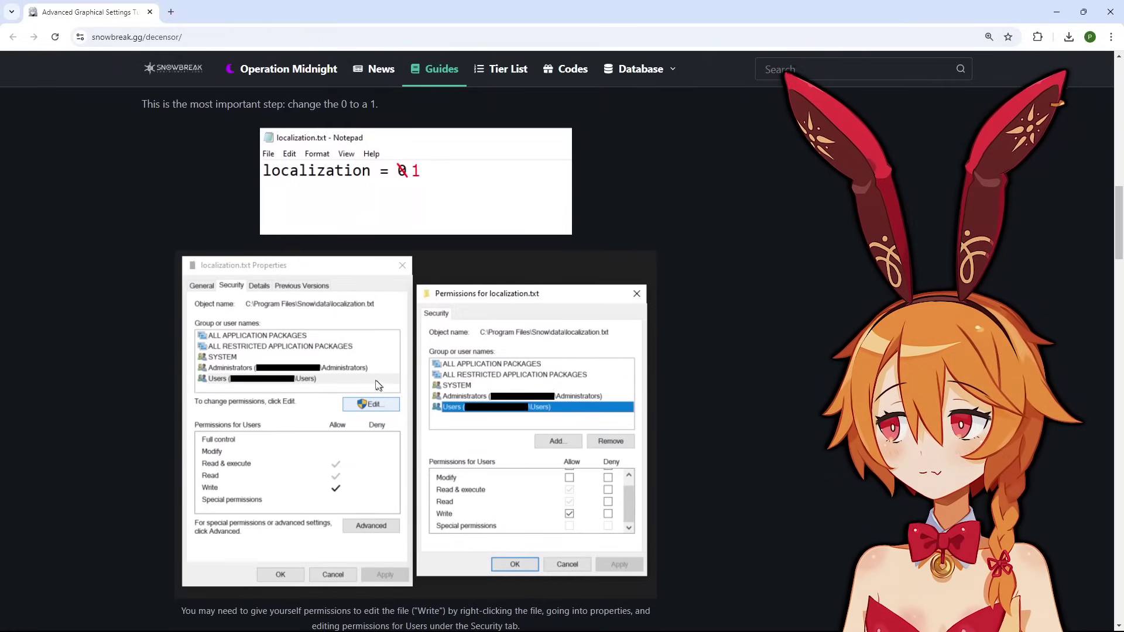
pyautogui.scroll(-1, 479, 405)
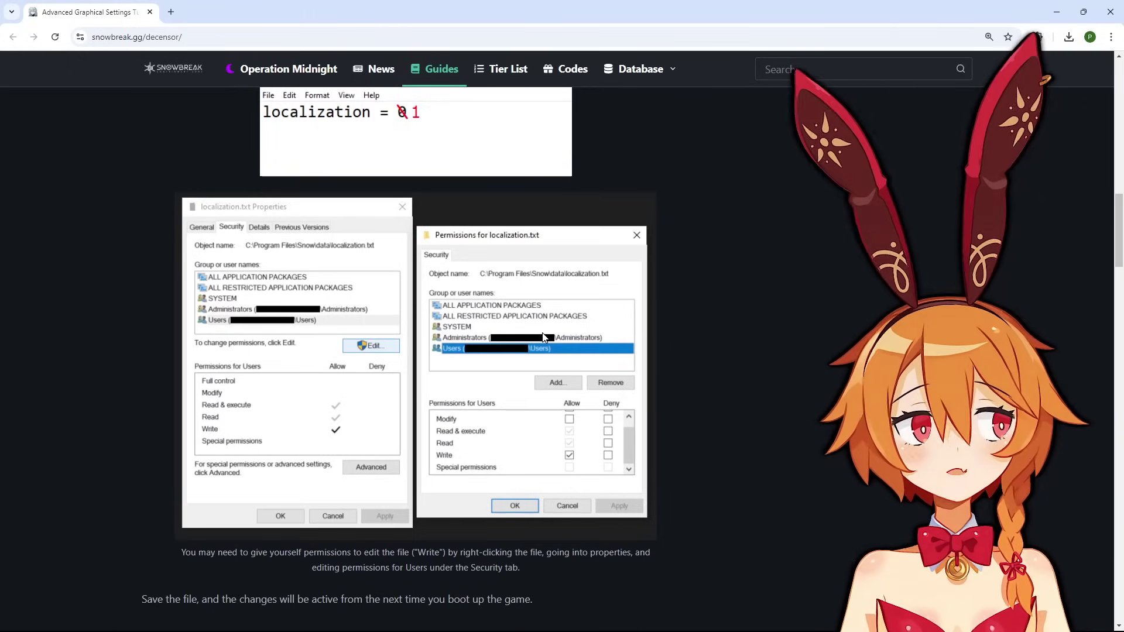
pyautogui.scroll(-2, 544, 337)
pyautogui.scroll(-2, 542, 333)
pyautogui.scroll(-4, 542, 332)
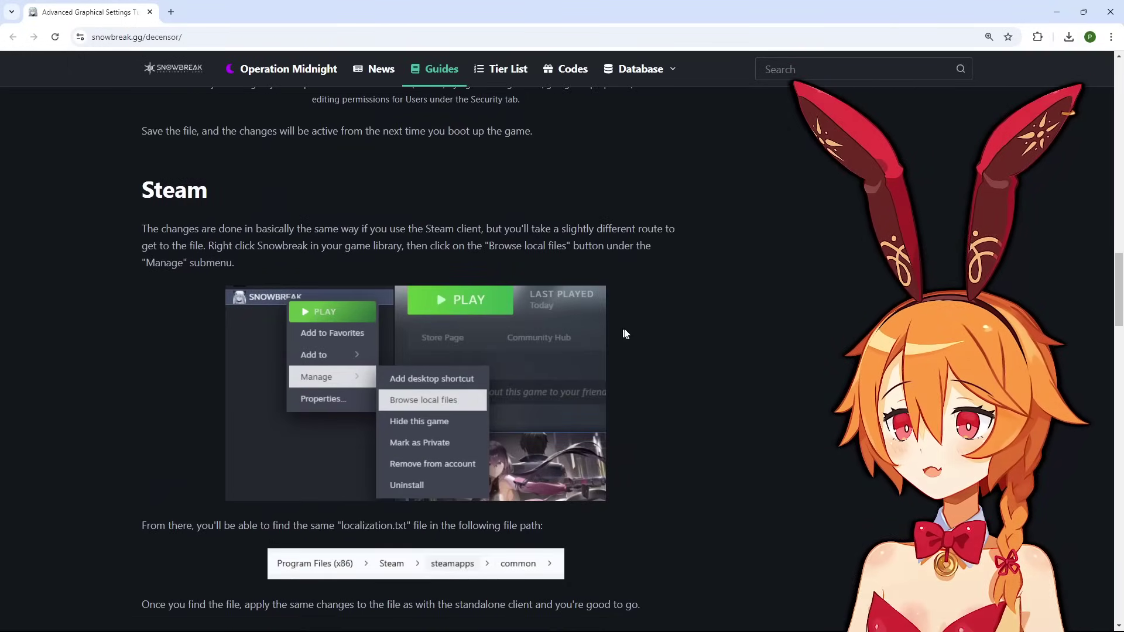
pyautogui.scroll(-1, 623, 331)
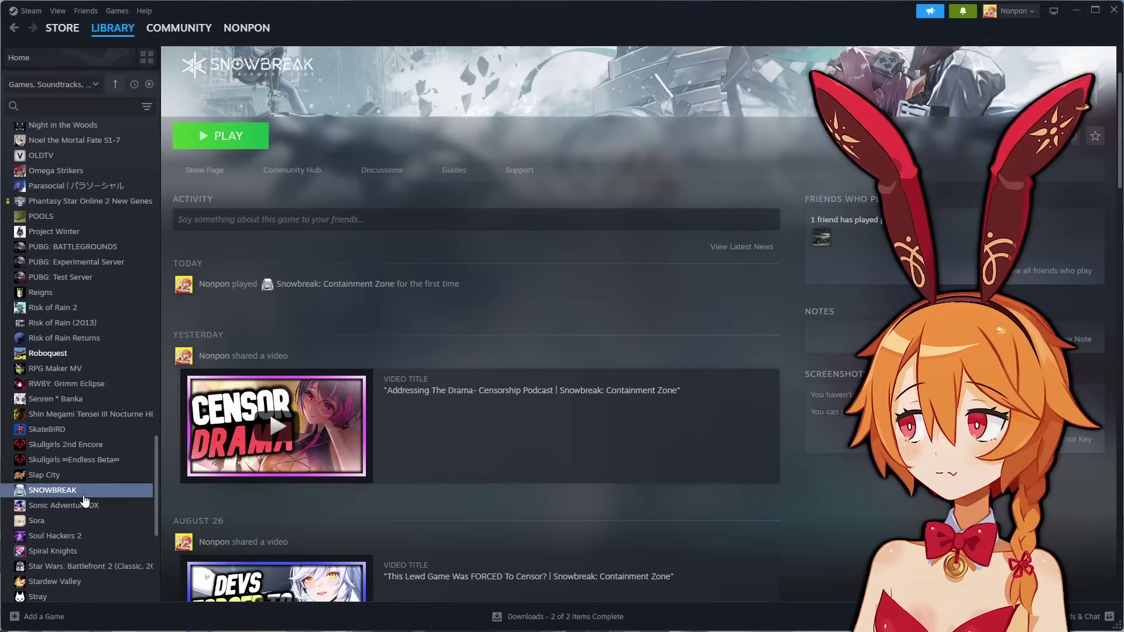
# Step: Open SNOWBREAK's local files from Steam via Manage > Browse local files
pyautogui.rightClick(83, 496)
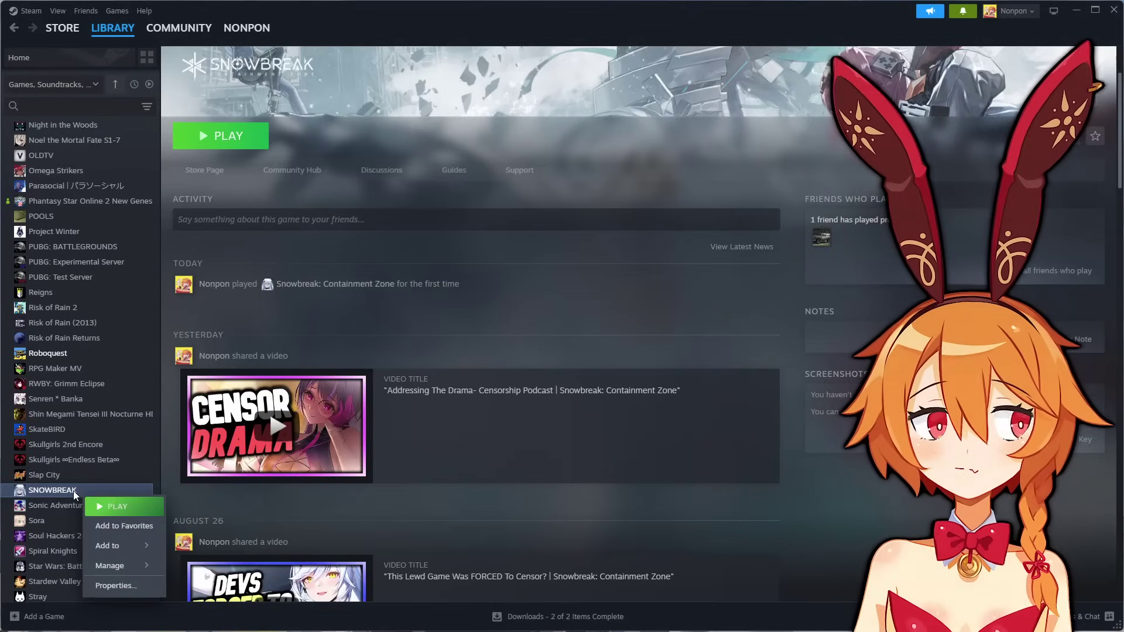
pyautogui.moveTo(110, 566)
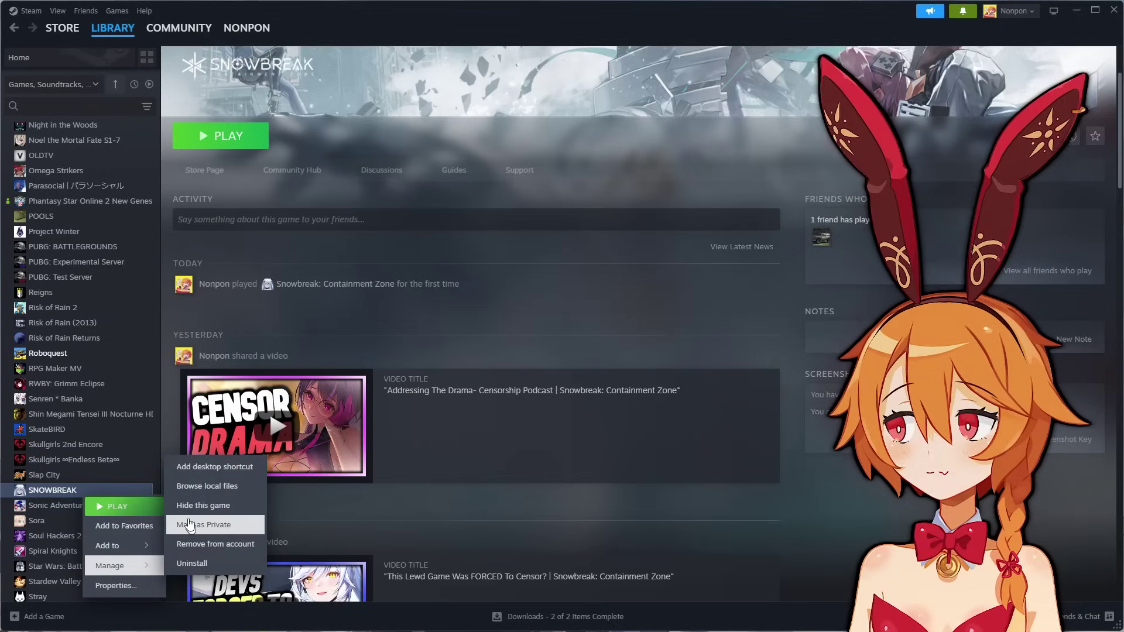
pyautogui.click(225, 486)
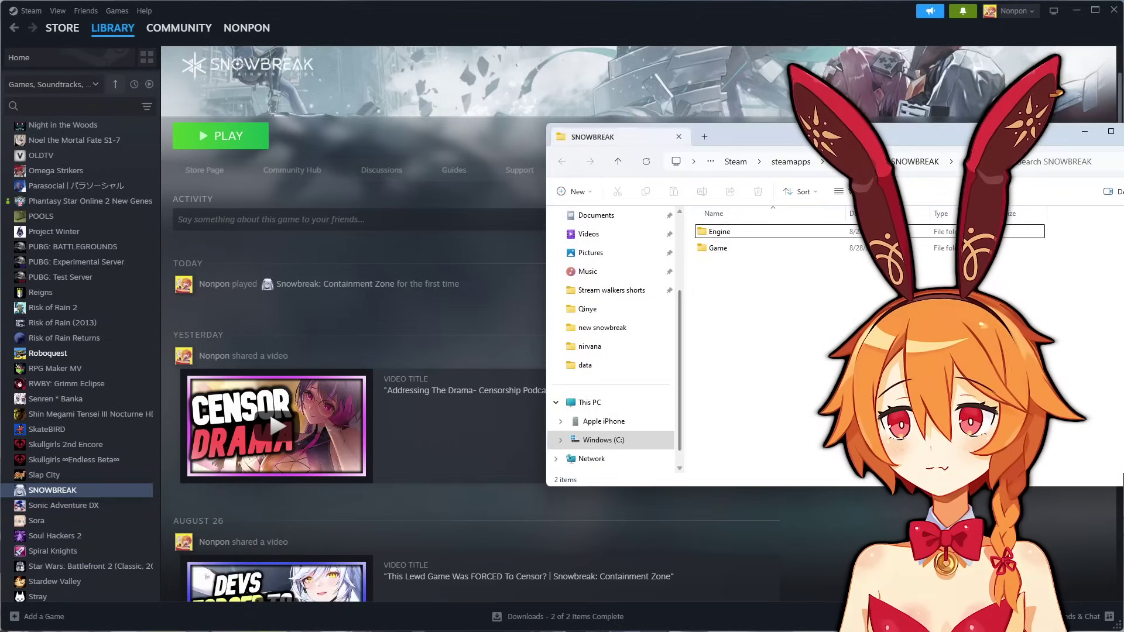
pyautogui.moveTo(873, 140); pyautogui.dragTo(563, 135)
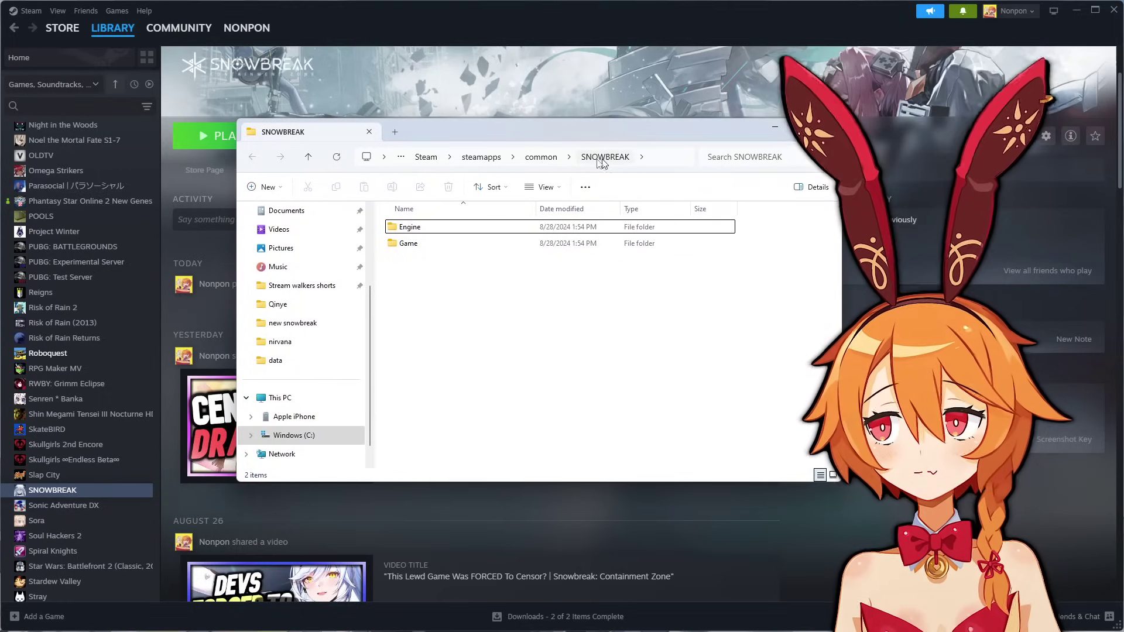
# Step: Go up to the common folder and scroll down to localization.txt
pyautogui.click(541, 158)
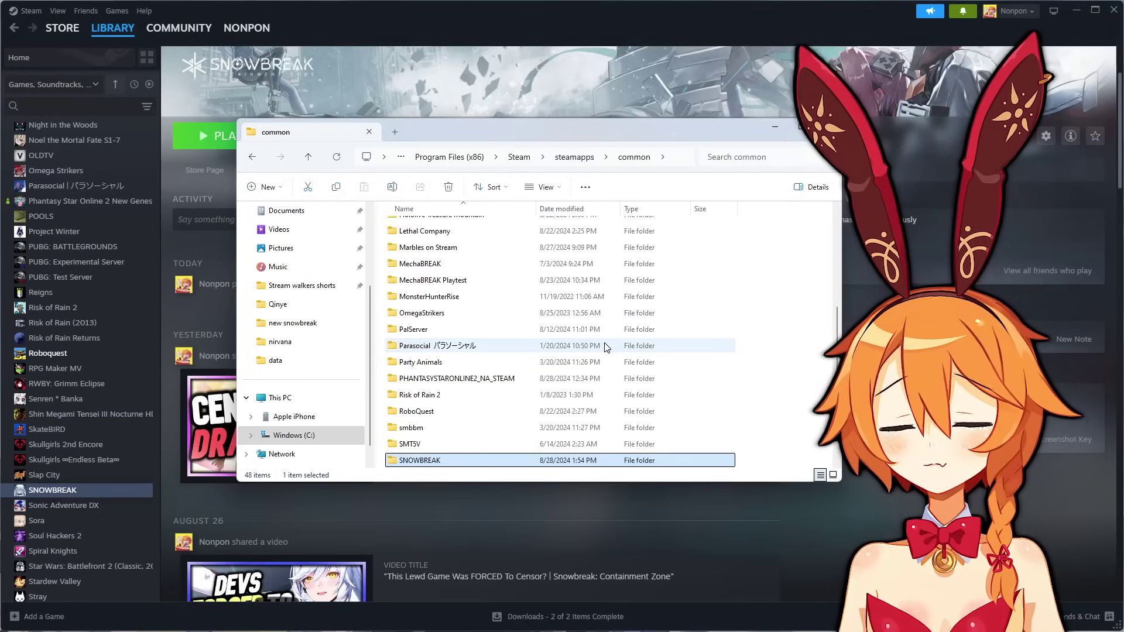
pyautogui.scroll(-3, 607, 348)
pyautogui.scroll(-2, 606, 348)
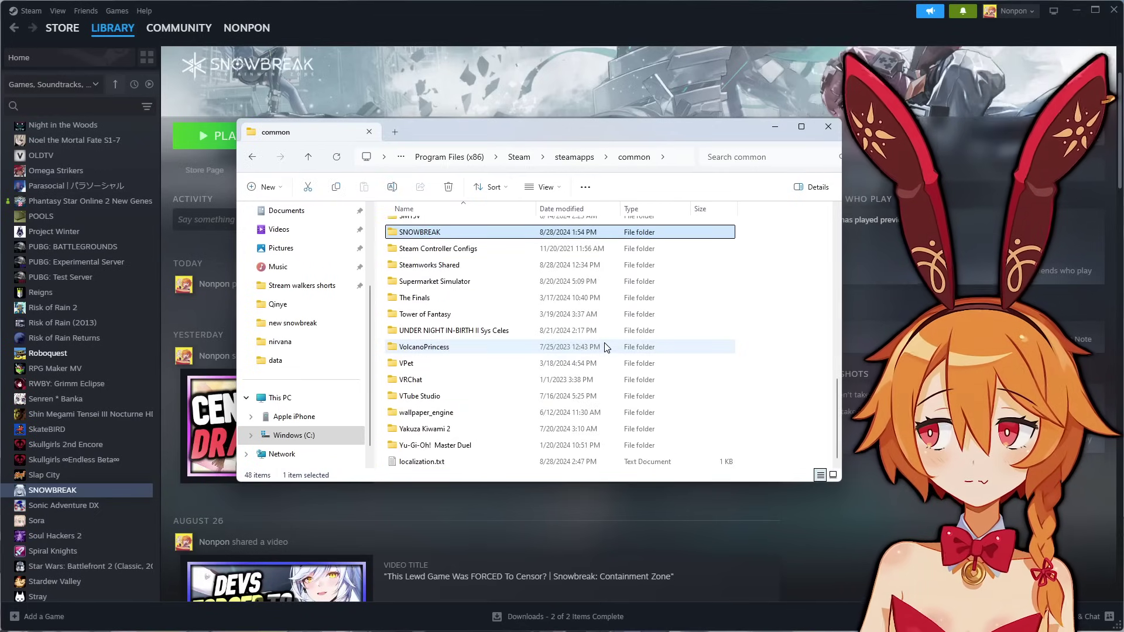
# Step: Open the Steam copy of localization.txt and change 0 to 1
pyautogui.doubleClick(518, 463)
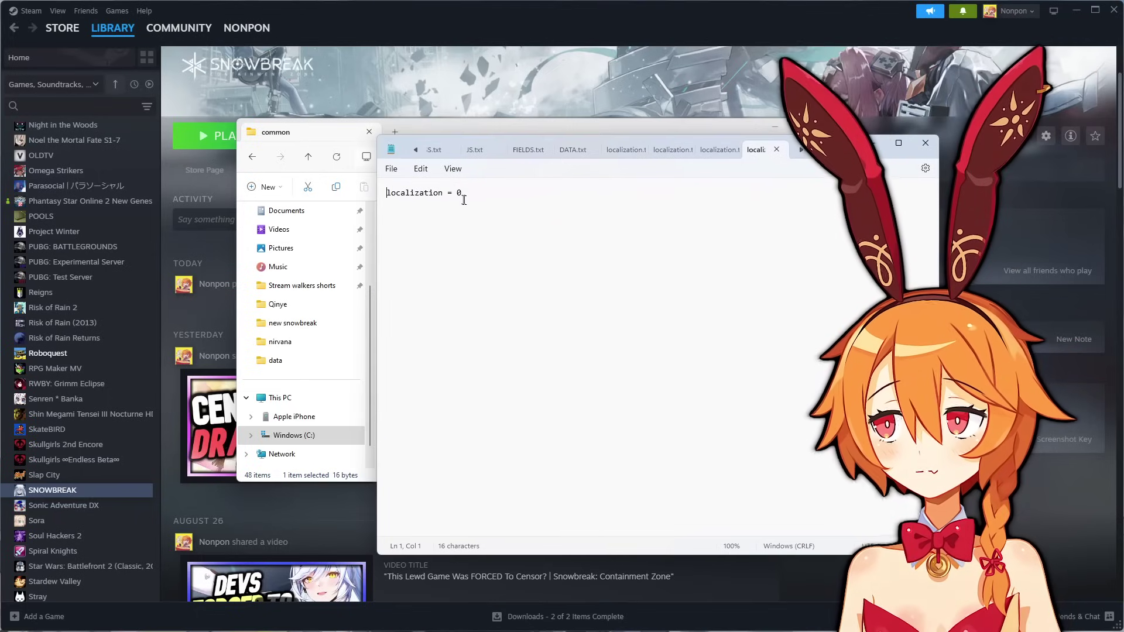
pyautogui.press('BackSpace')
pyautogui.write('1')
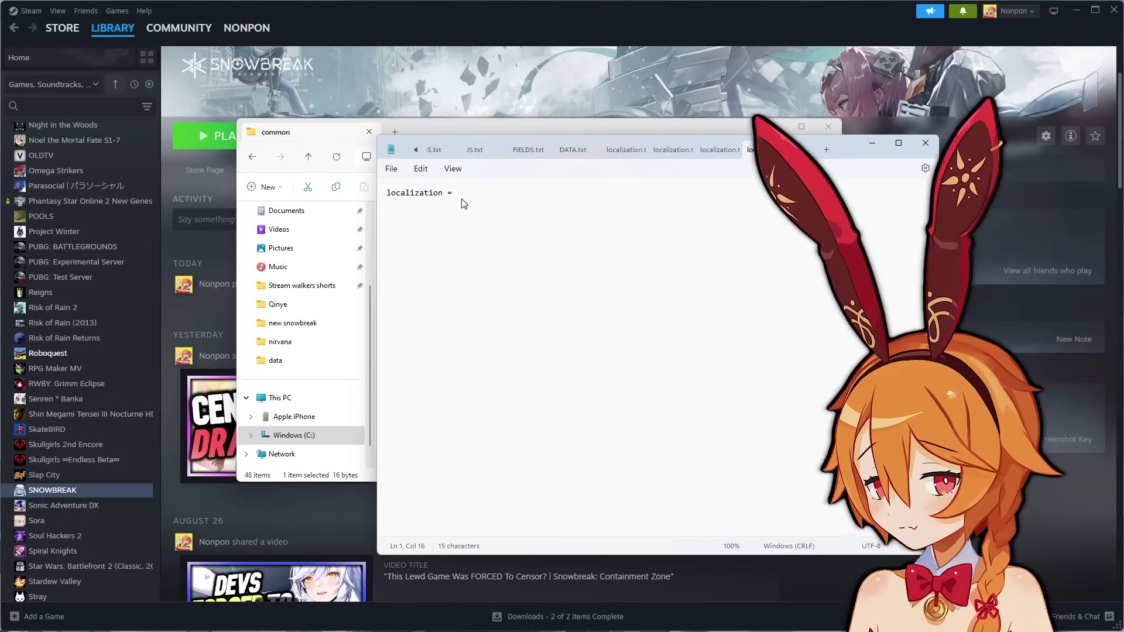
# Step: Save the file, close Notepad, then reopen it to confirm localization = 1
pyautogui.click(391, 169)
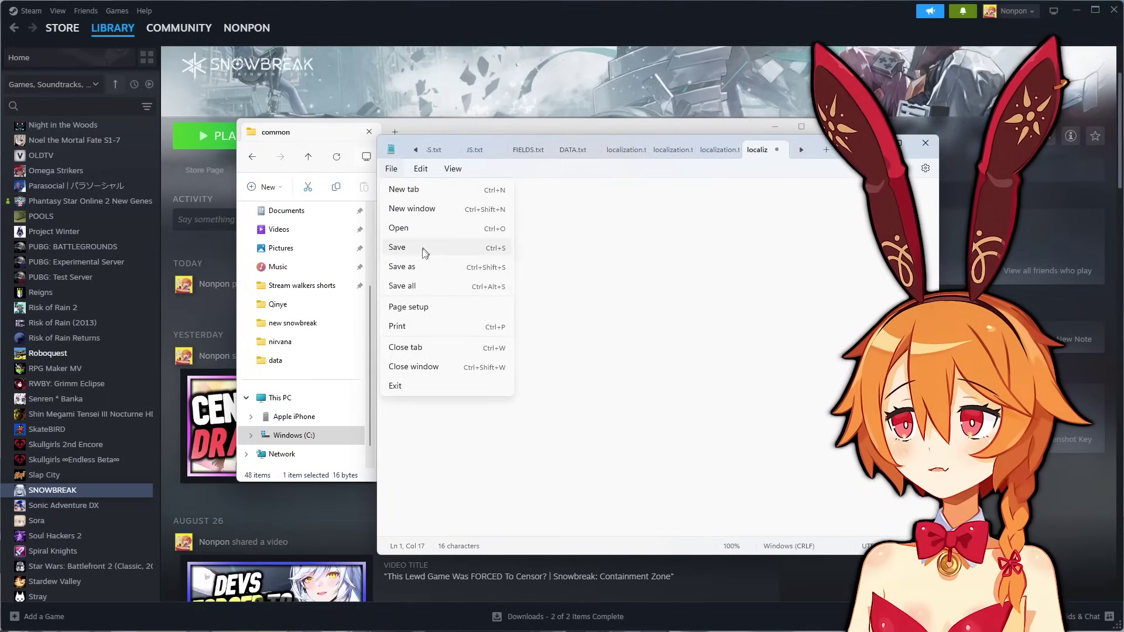
pyautogui.click(423, 248)
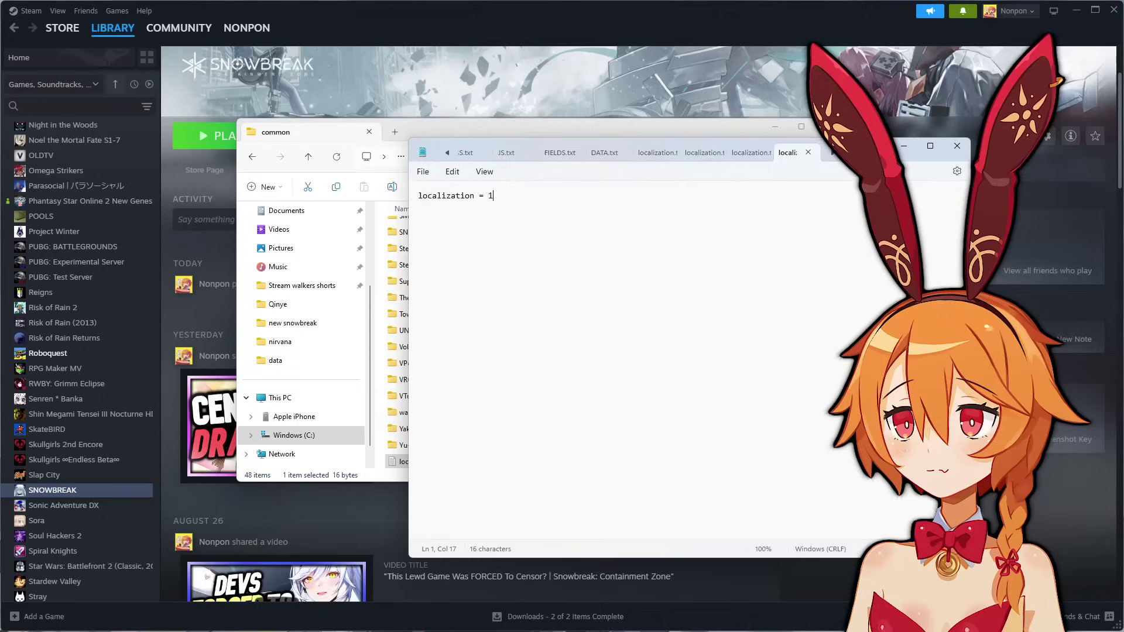
pyautogui.hotkey('alt', 'F4')
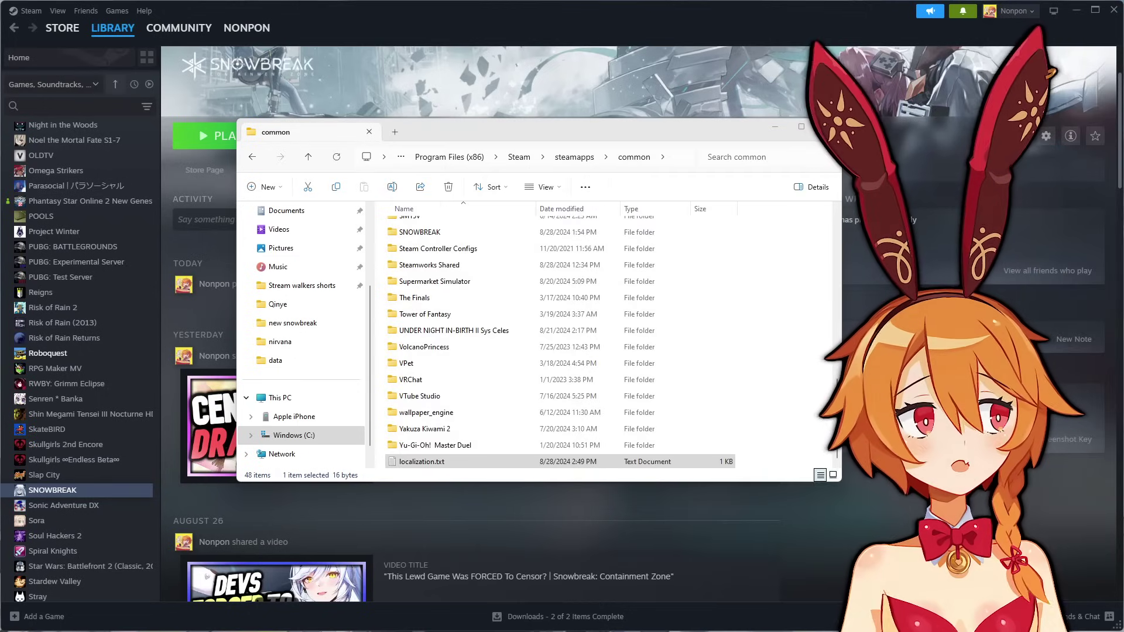
pyautogui.doubleClick(554, 462)
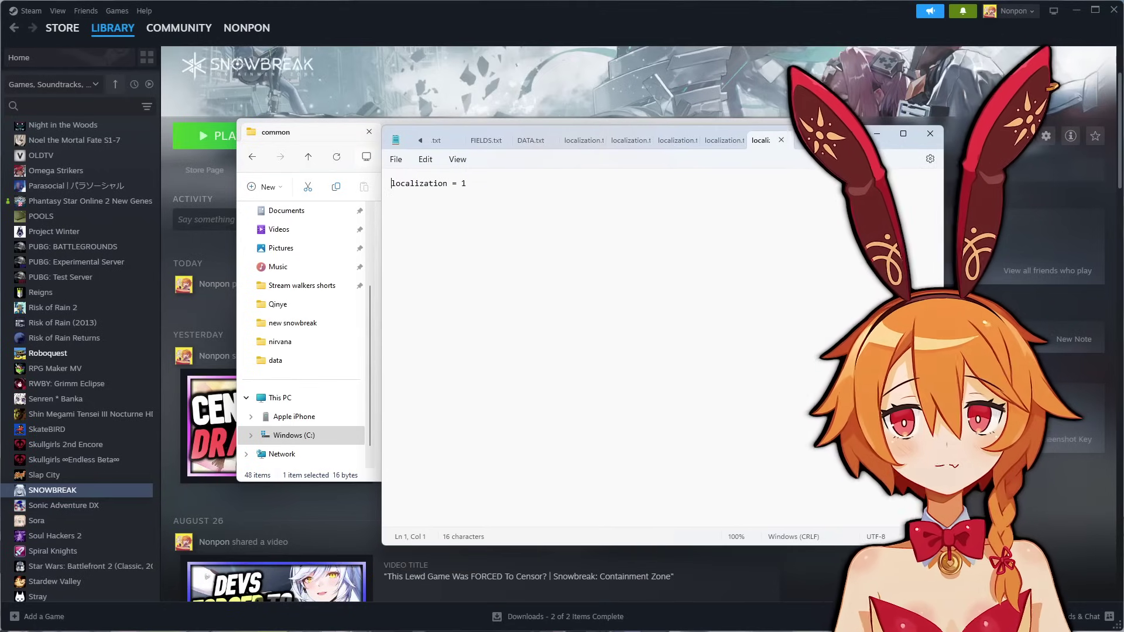
pyautogui.hotkey('alt', 'F4')
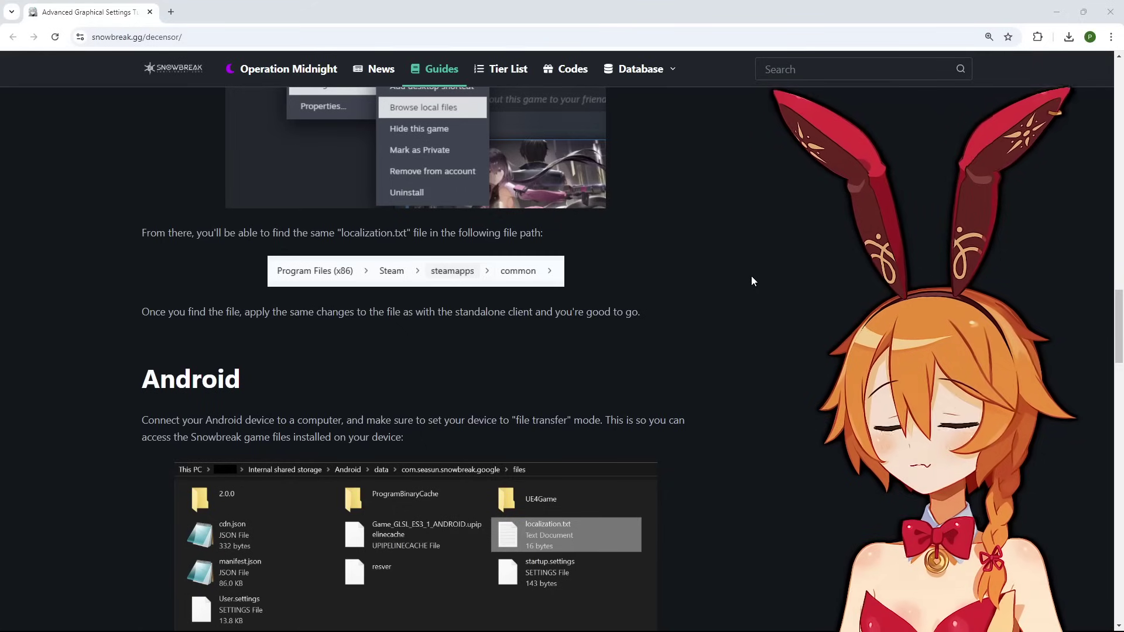
pyautogui.scroll(-4, 752, 277)
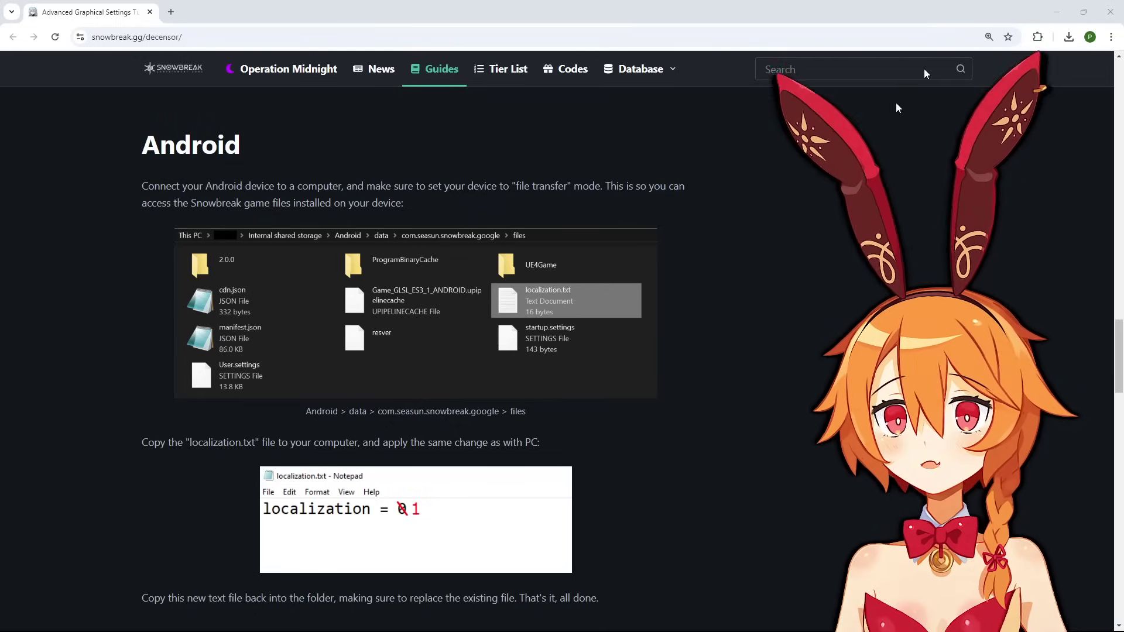
pyautogui.click(1065, 9)
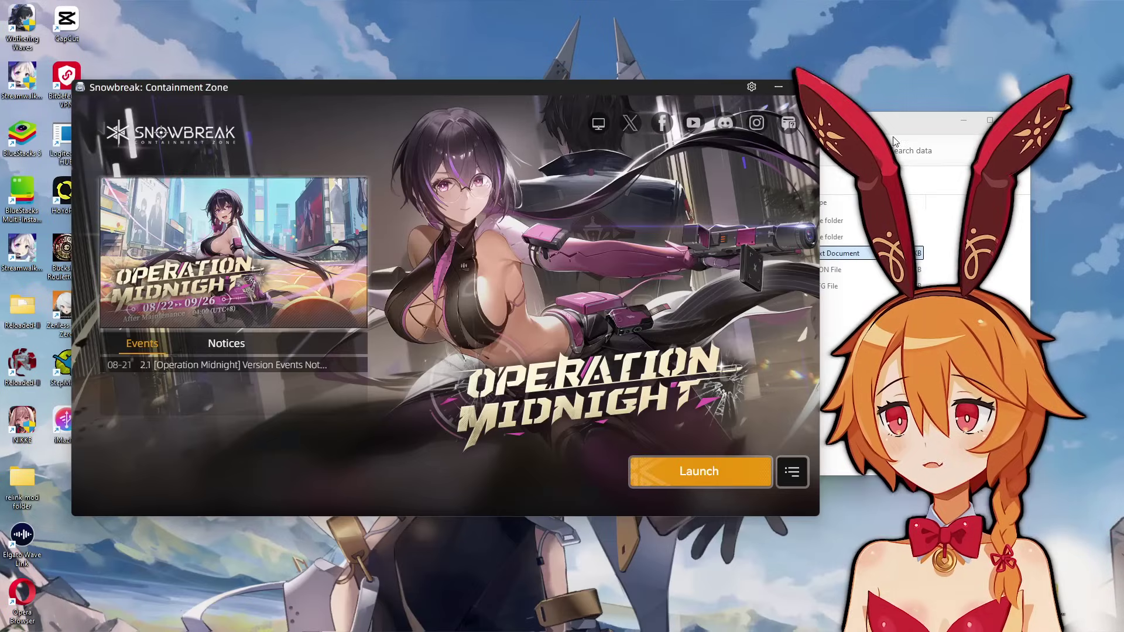
pyautogui.moveTo(673, 89); pyautogui.dragTo(803, 240)
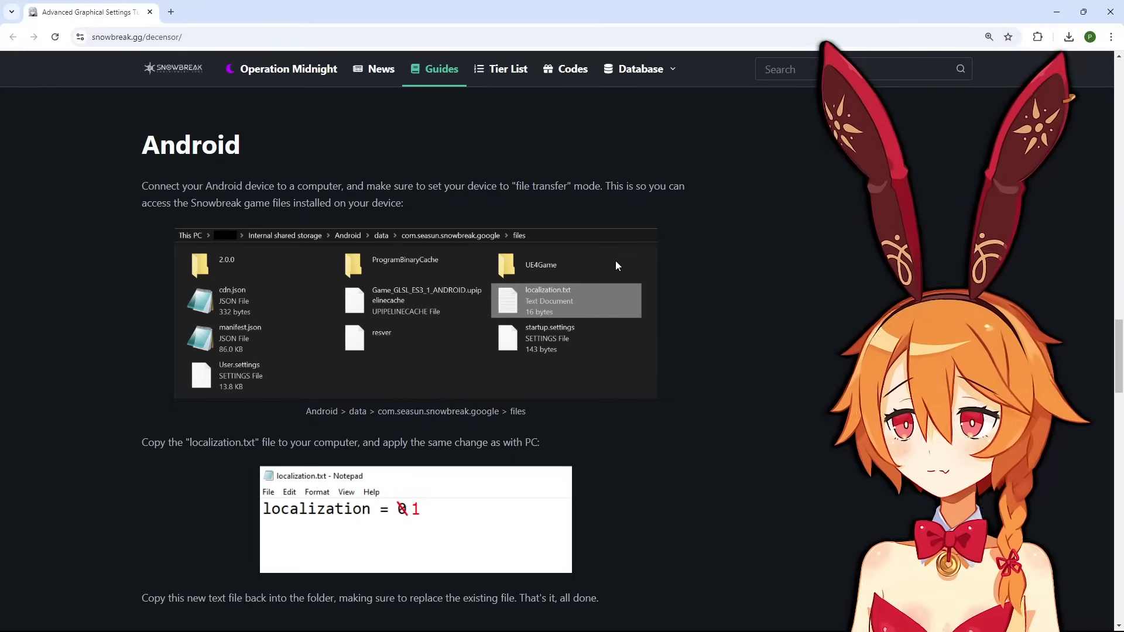
# Step: Follow the iMazing link in the guide's iOS section to its Free Downloads page
pyautogui.scroll(-4, 616, 265)
pyautogui.scroll(-4, 790, 291)
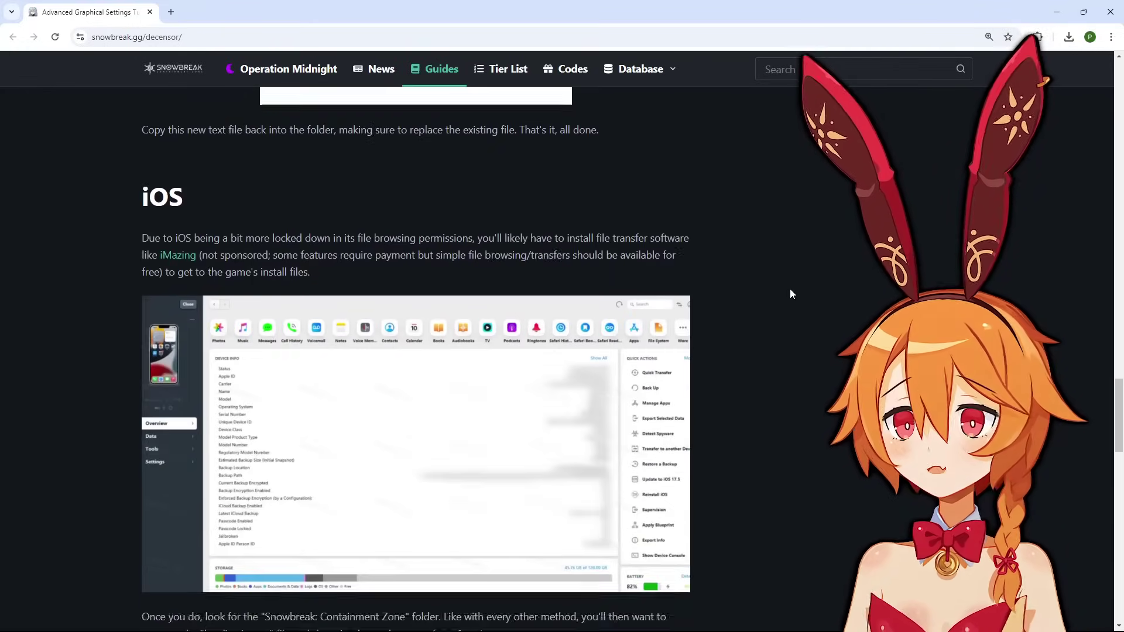
pyautogui.scroll(2, 791, 291)
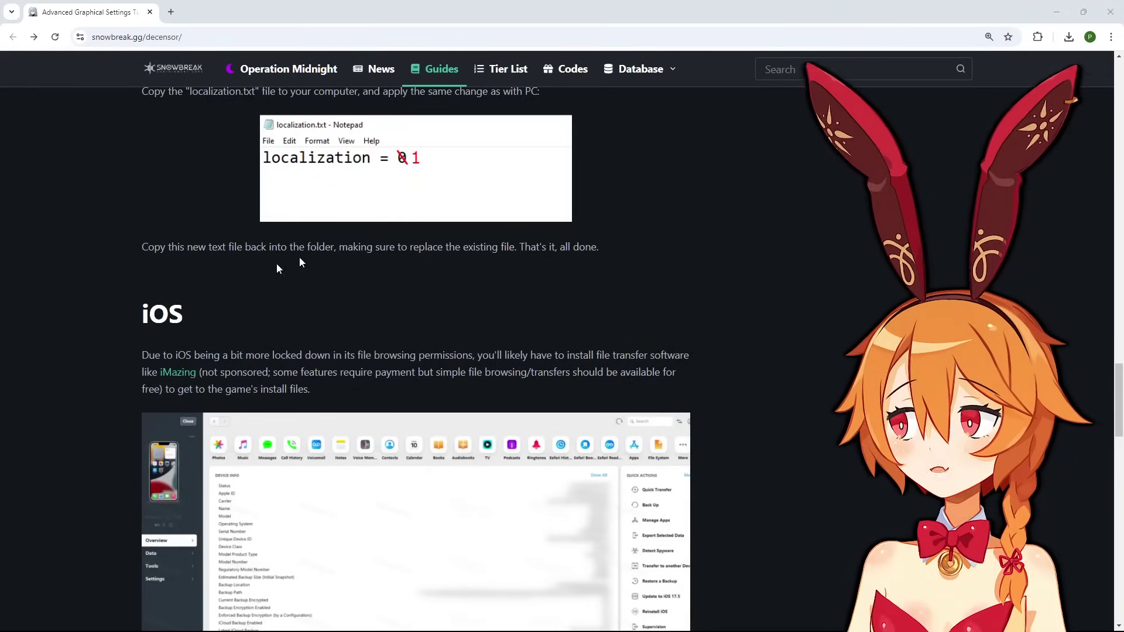
pyautogui.click(174, 374)
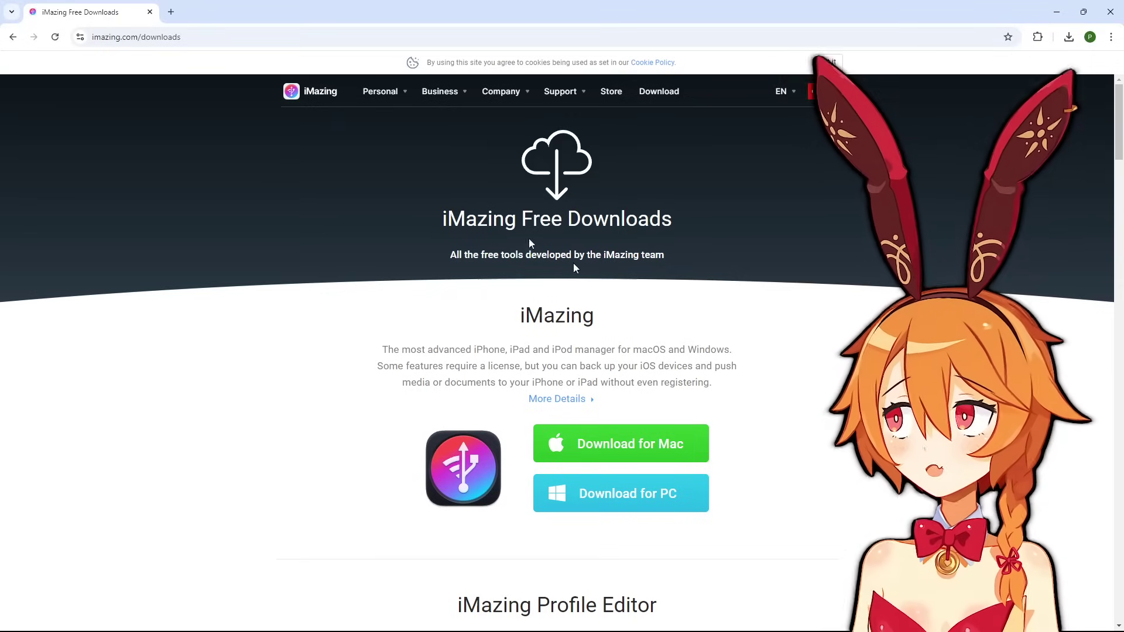
# Step: Go back to the snowbreak.gg/decensor guide page
pyautogui.click(13, 38)
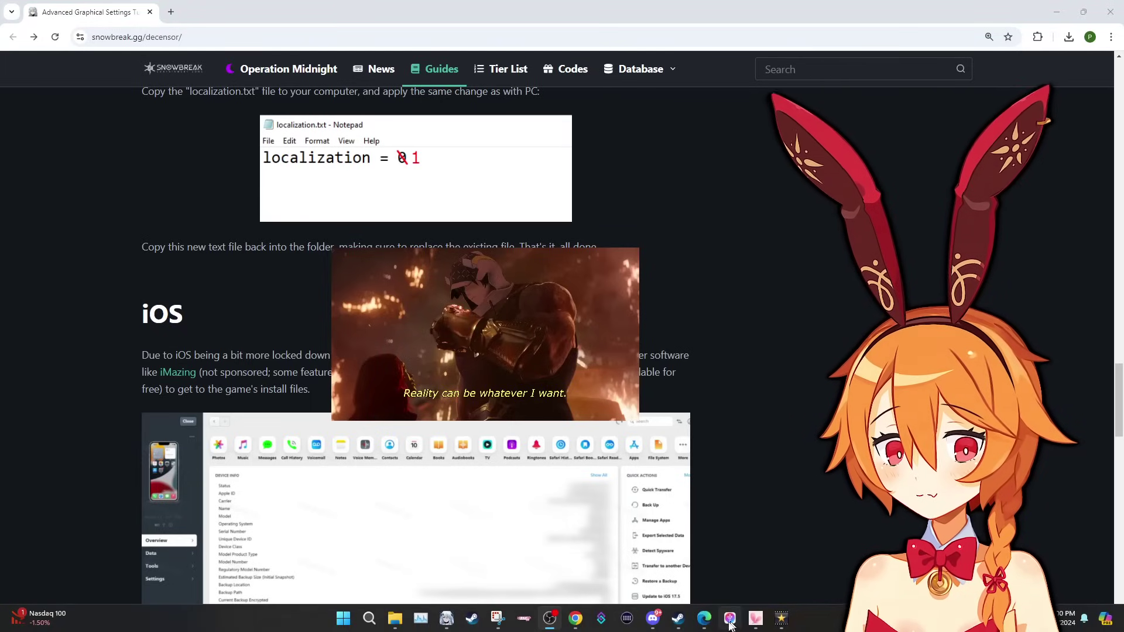
pyautogui.click(731, 619)
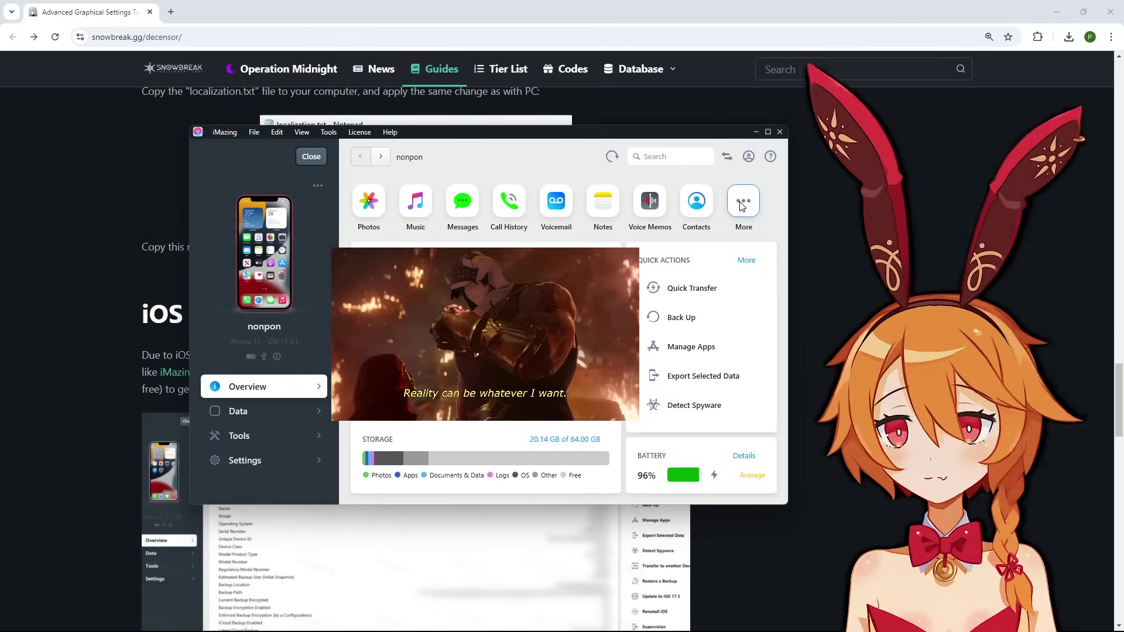
pyautogui.click(742, 207)
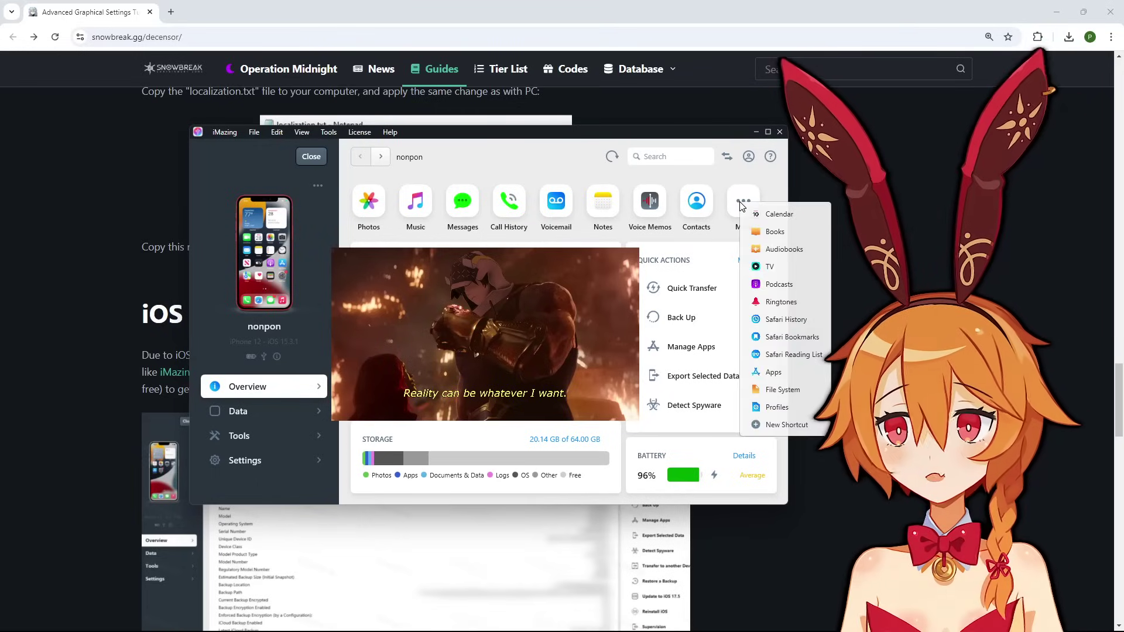
pyautogui.click(803, 373)
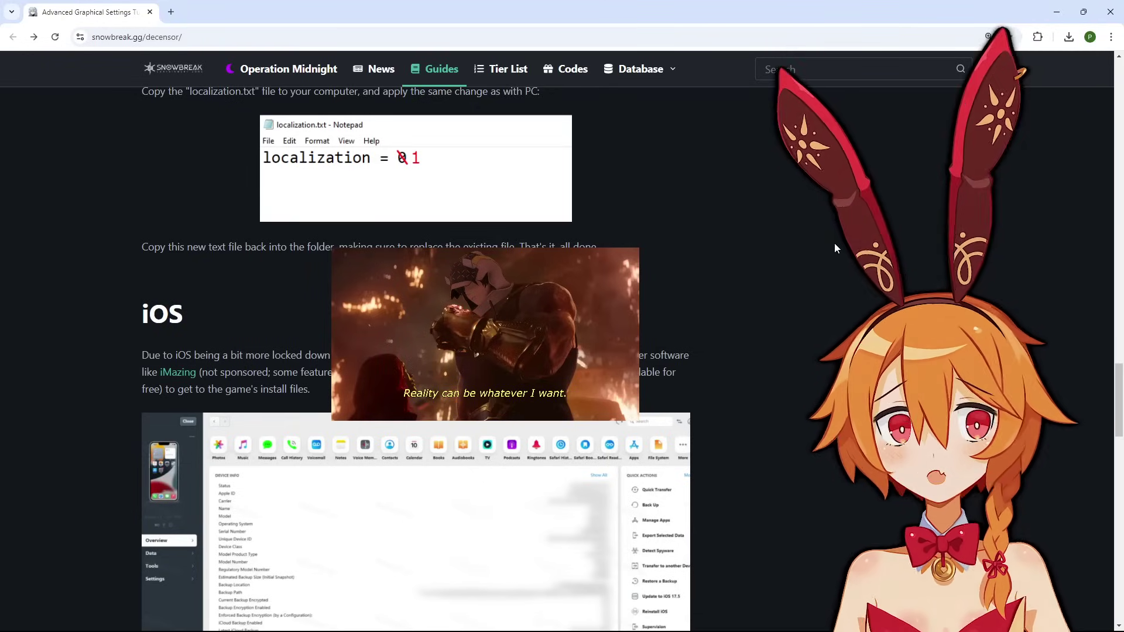
pyautogui.scroll(-3, 835, 244)
pyautogui.scroll(-2, 835, 243)
pyautogui.scroll(-3, 835, 243)
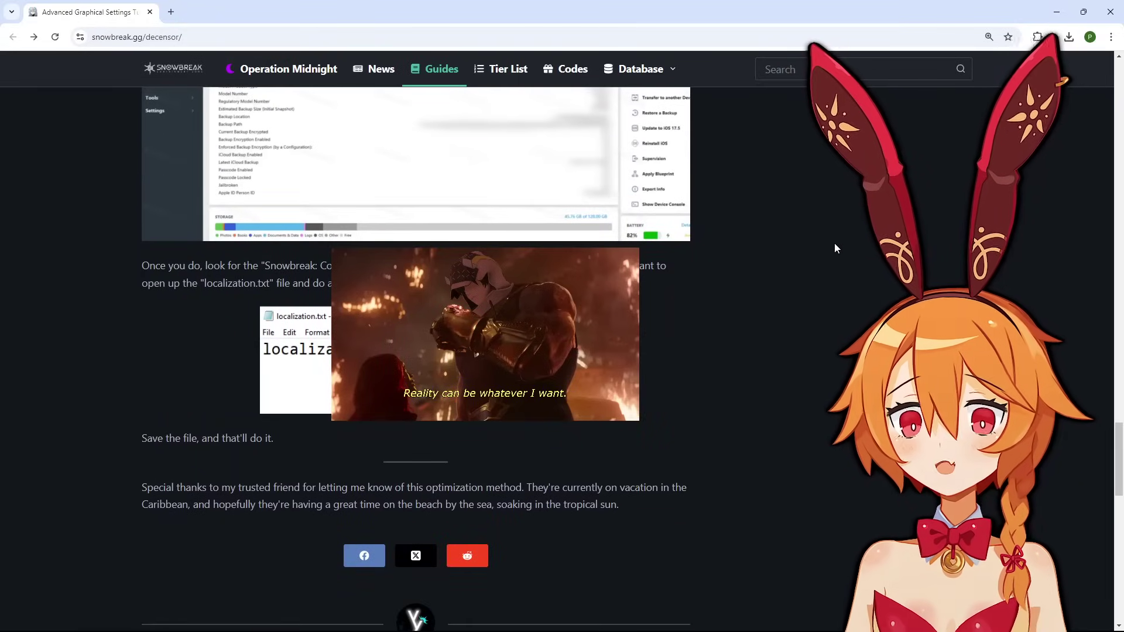
pyautogui.scroll(4, 834, 243)
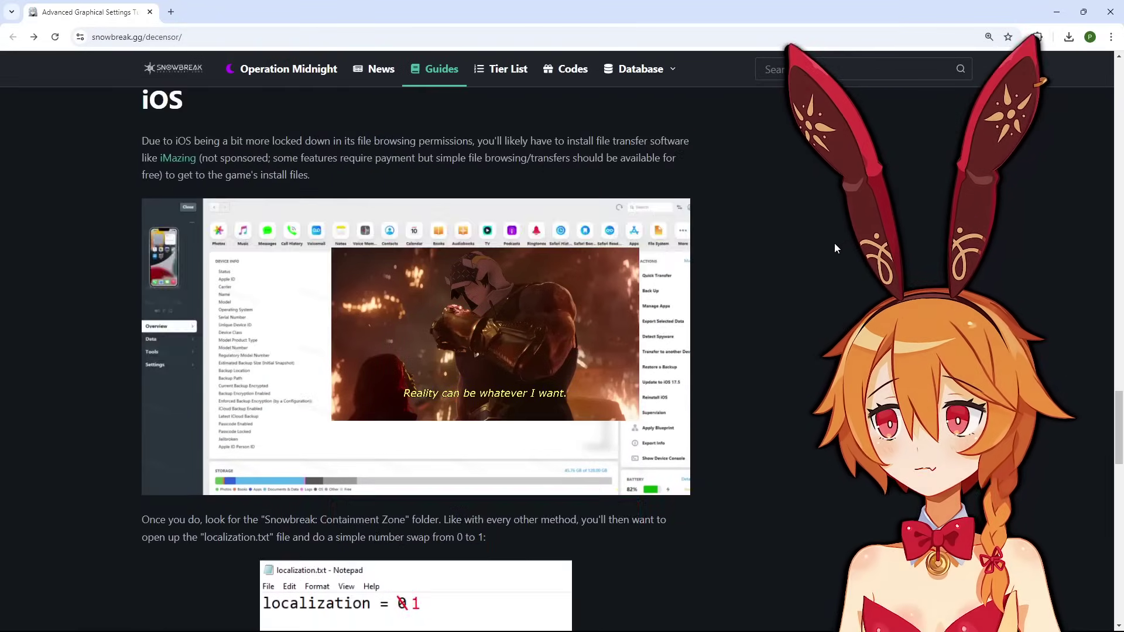
pyautogui.scroll(4, 835, 244)
pyautogui.scroll(9, 834, 243)
pyautogui.scroll(7, 835, 243)
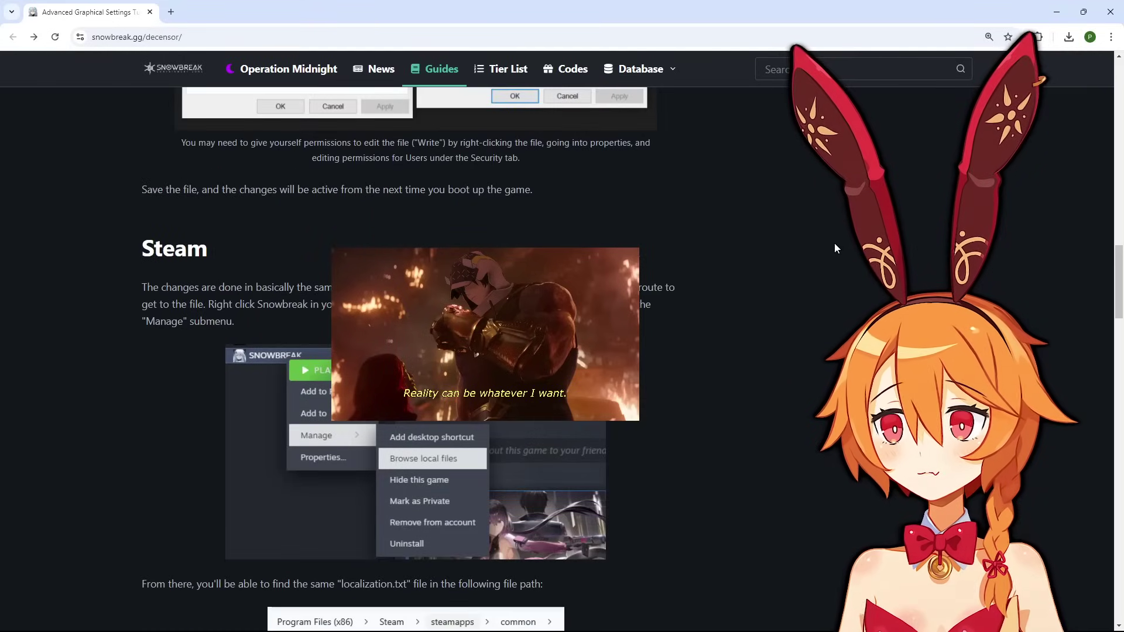
pyautogui.scroll(6, 834, 243)
pyautogui.scroll(3, 834, 243)
pyautogui.scroll(5, 836, 248)
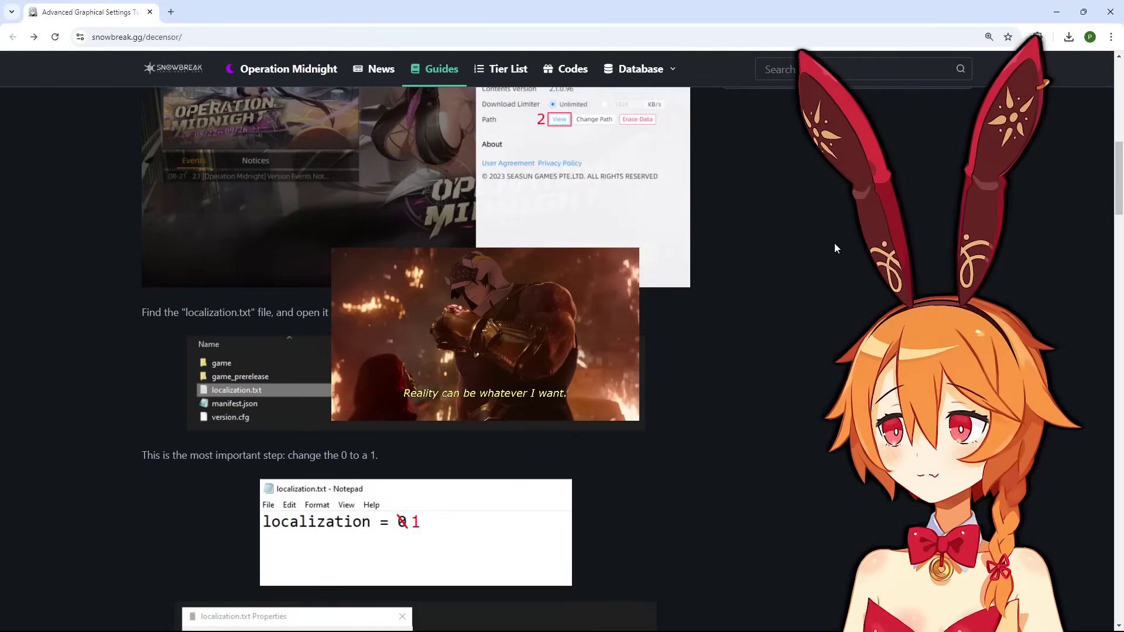
pyautogui.scroll(-2, 835, 248)
pyautogui.scroll(-4, 836, 248)
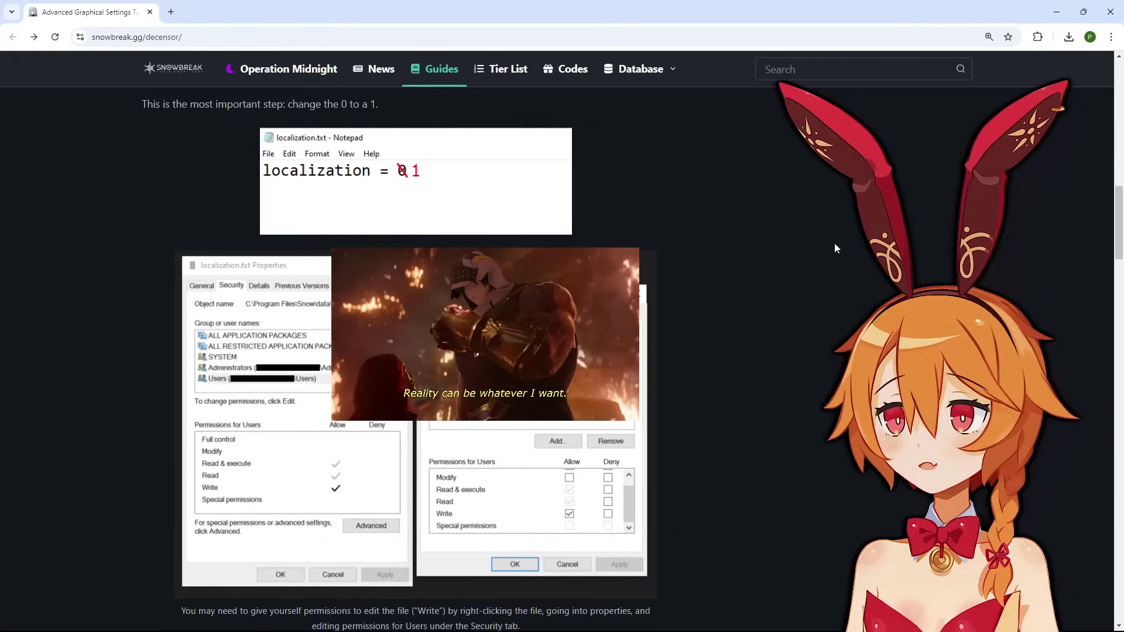
pyautogui.scroll(5, 835, 244)
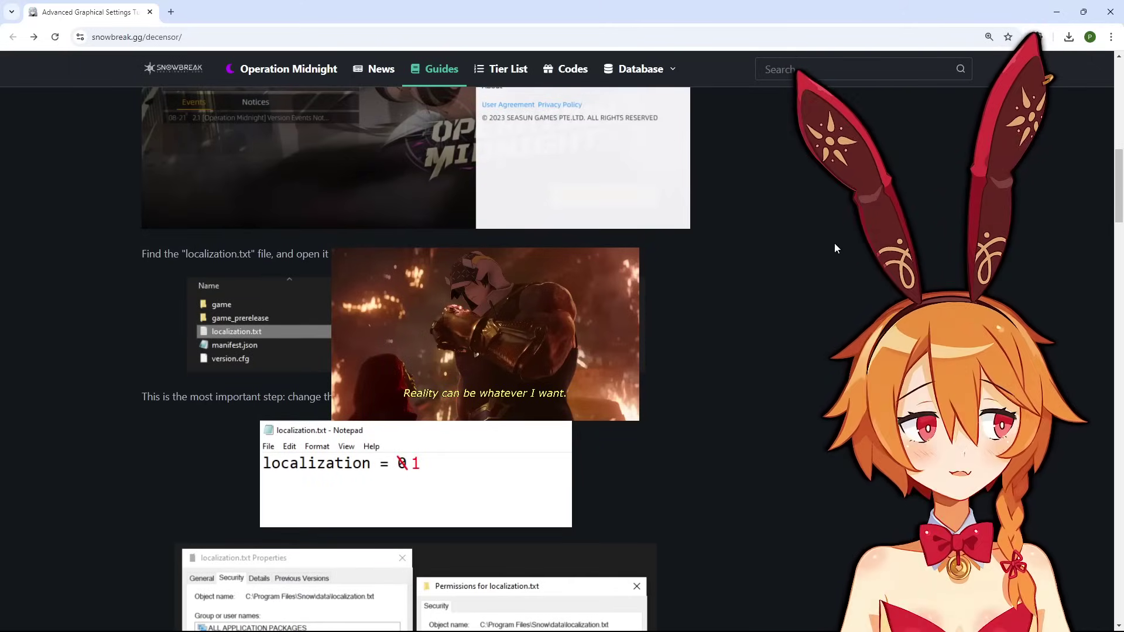
pyautogui.scroll(5, 834, 244)
pyautogui.scroll(2, 834, 243)
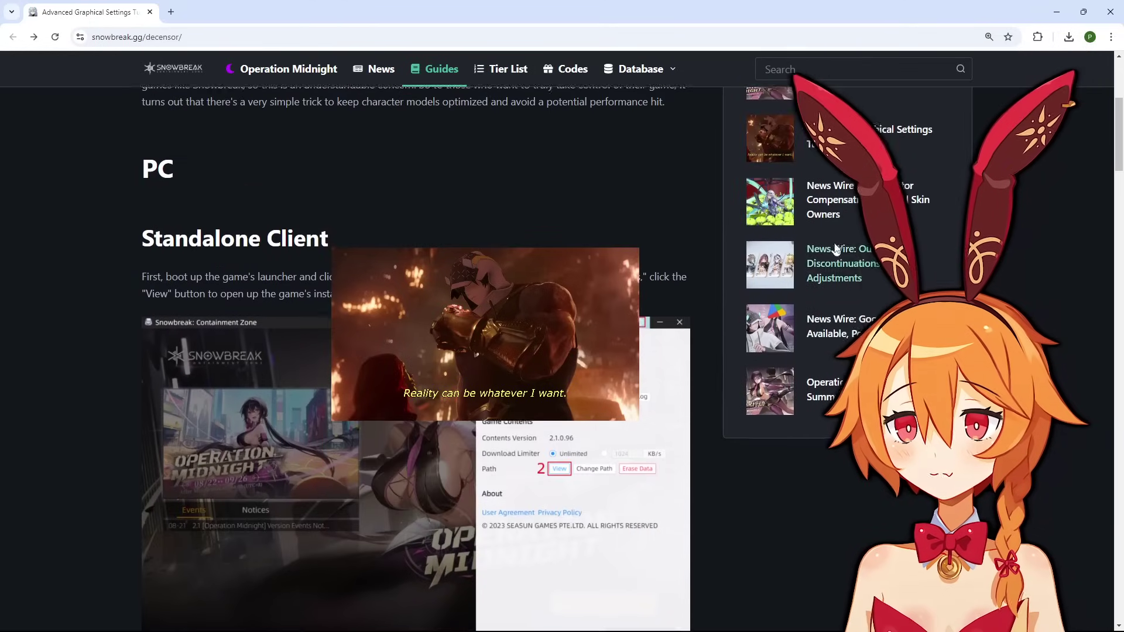